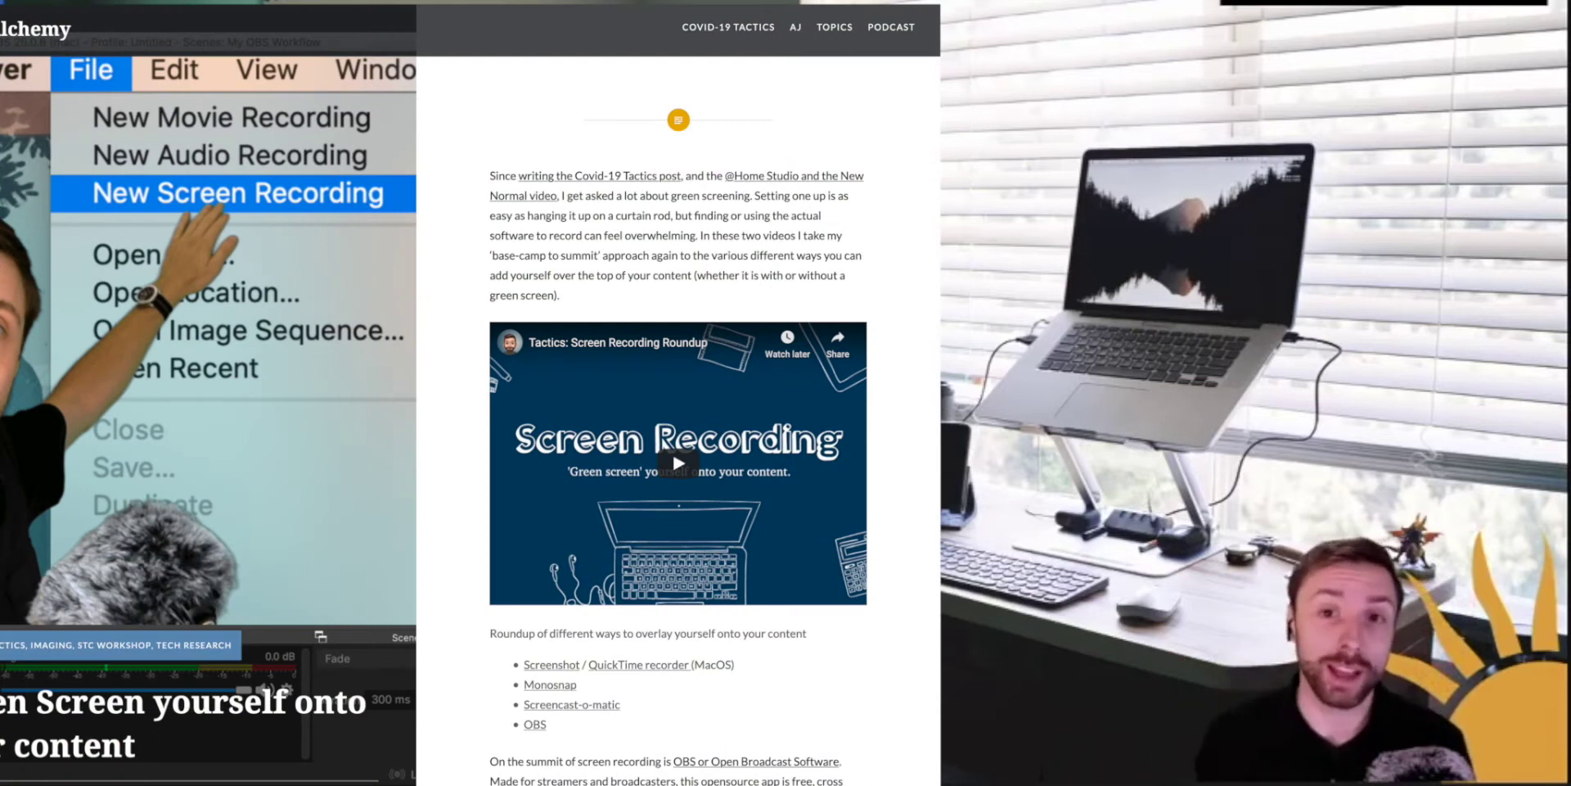
- Advance the browser slide deck one slide and close the Zoom update screenshot
key(Right)
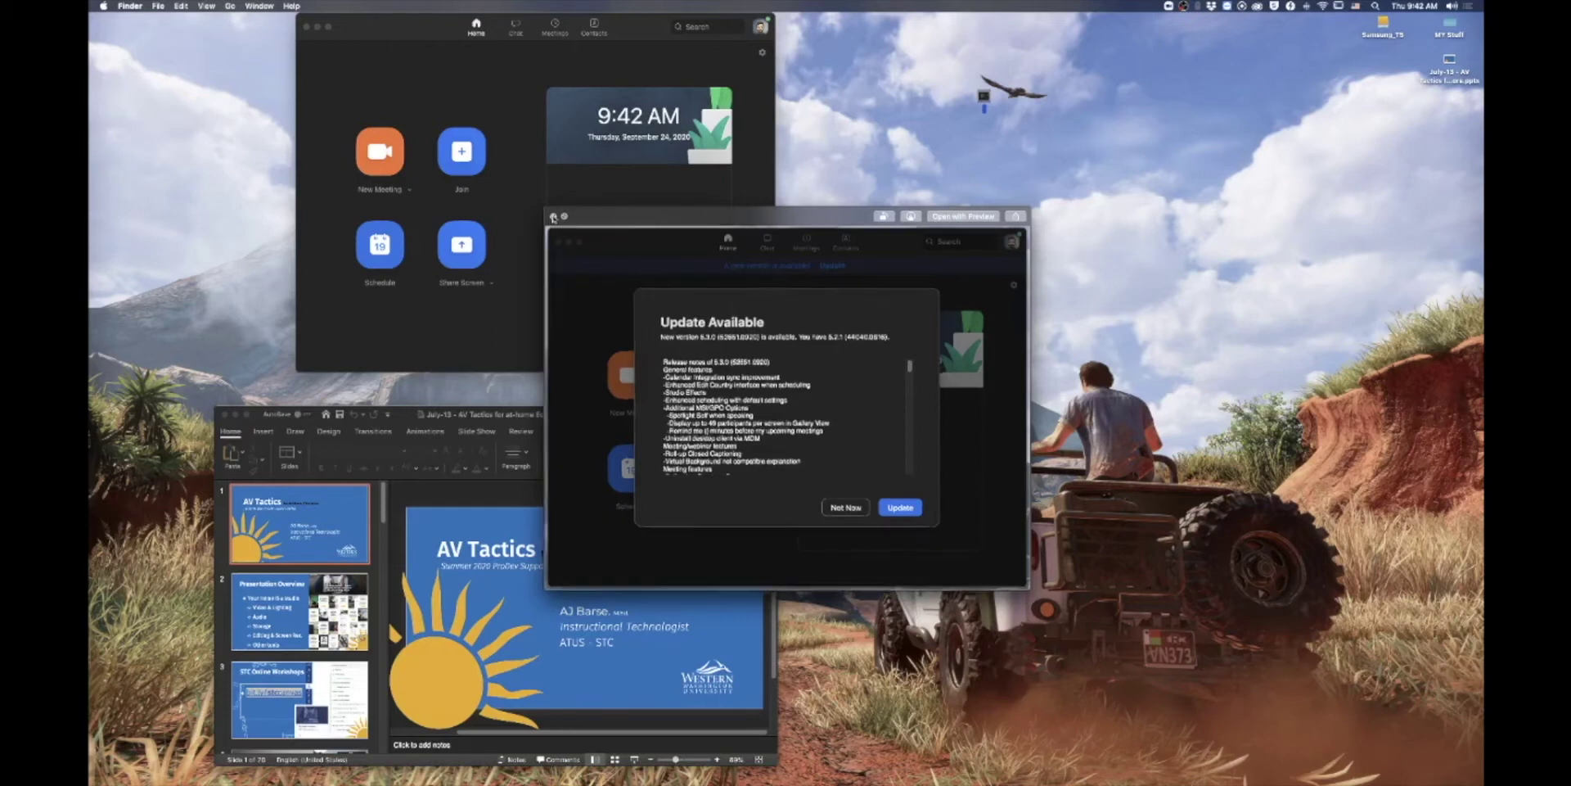
click(552, 217)
- Shift the PowerPoint window up and right and bring the Zoom window to the front
drag(530, 419, 493, 416)
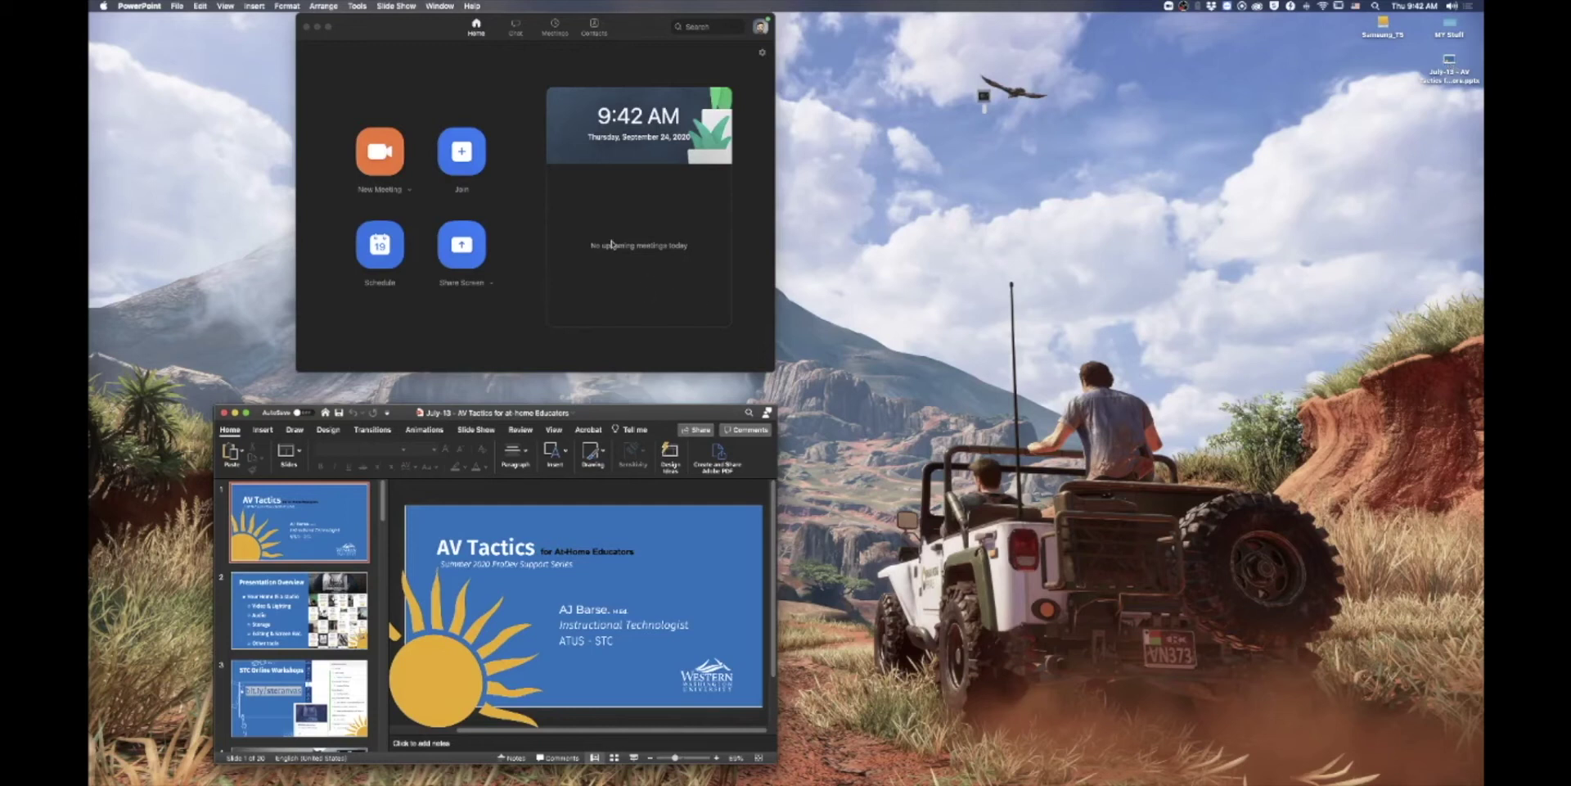
mouse_move(378, 38)
mouse_down()
mouse_move(401, 60)
mouse_move(379, 46)
mouse_up()
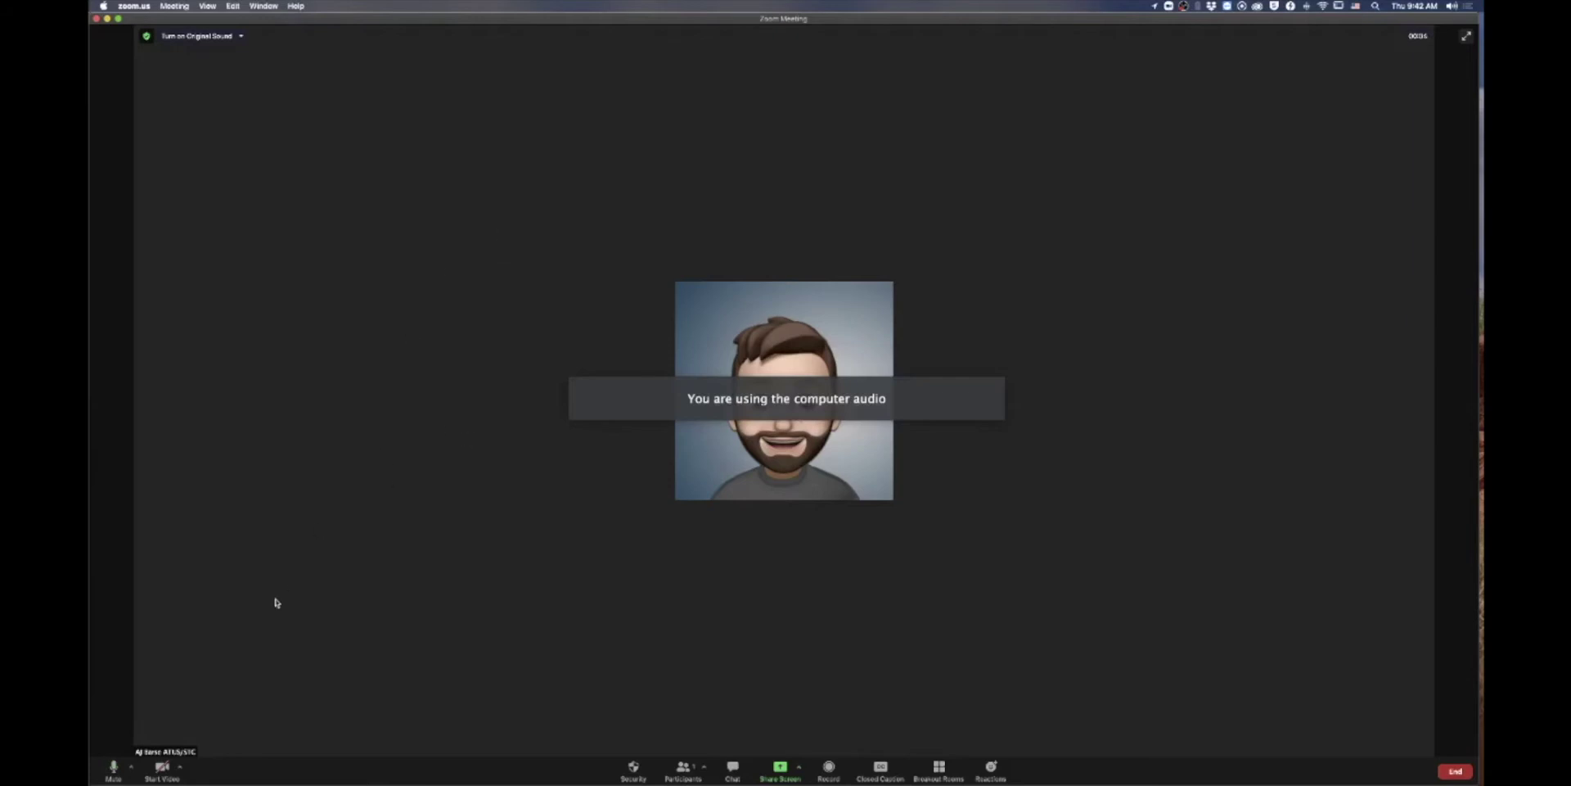
- Mute the microphone and bring up the screen-sharing choices
click(112, 769)
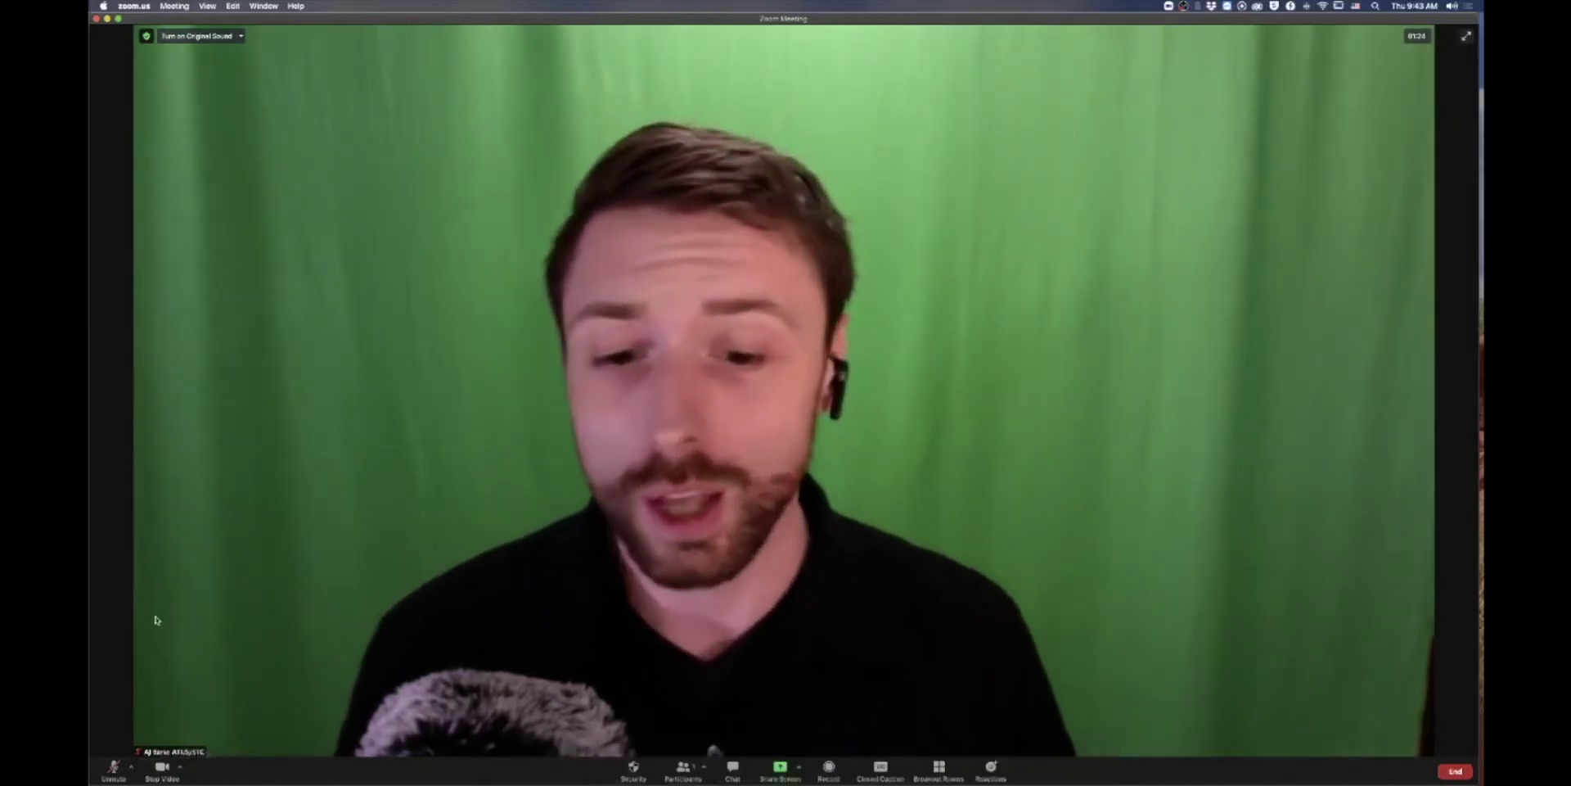
click(779, 769)
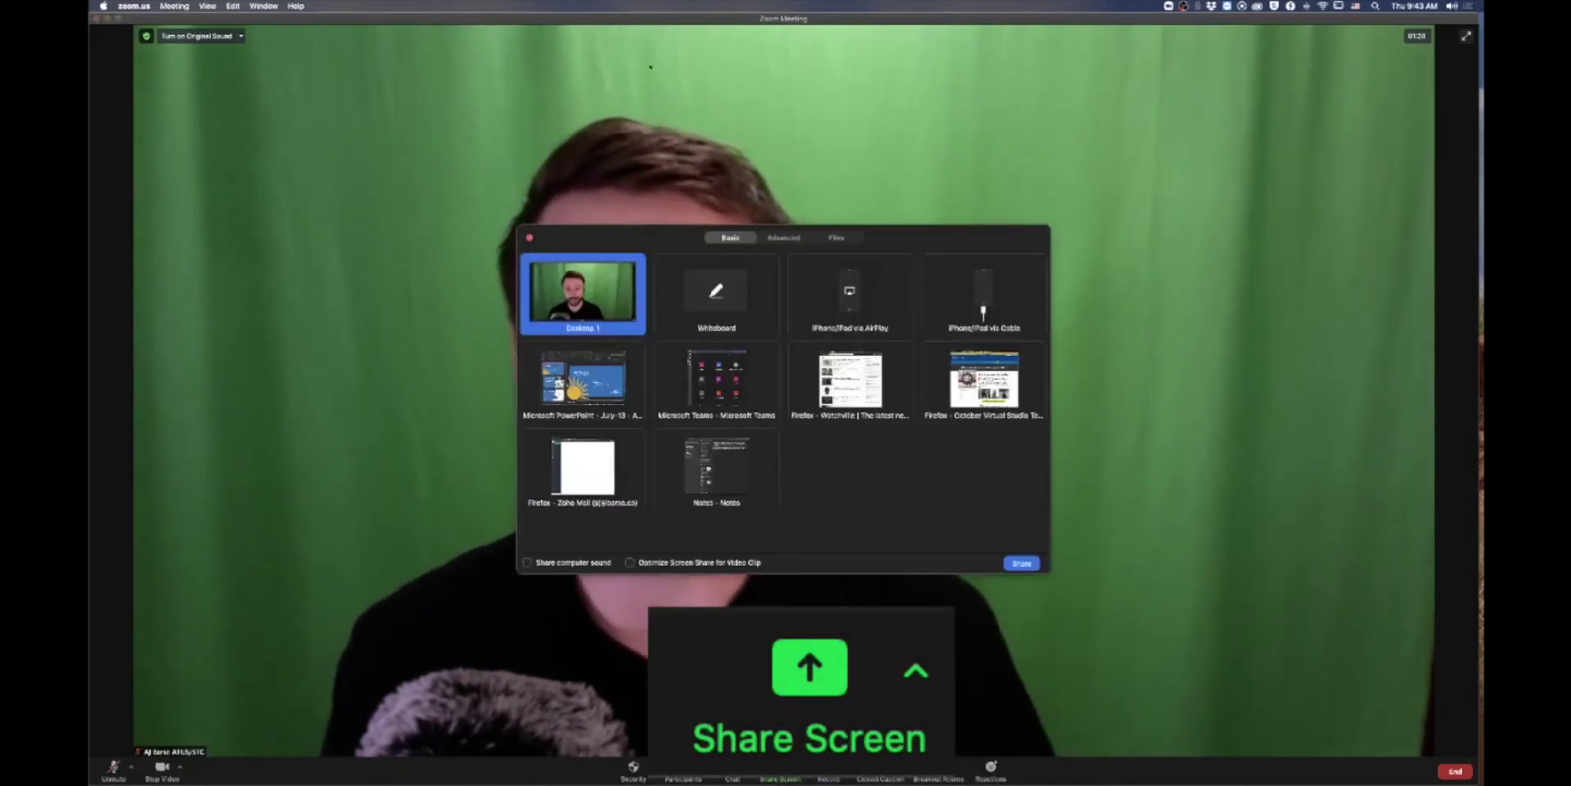
- Move the share picker right and choose Advanced > Slides as Virtual Background
drag(658, 245, 1089, 200)
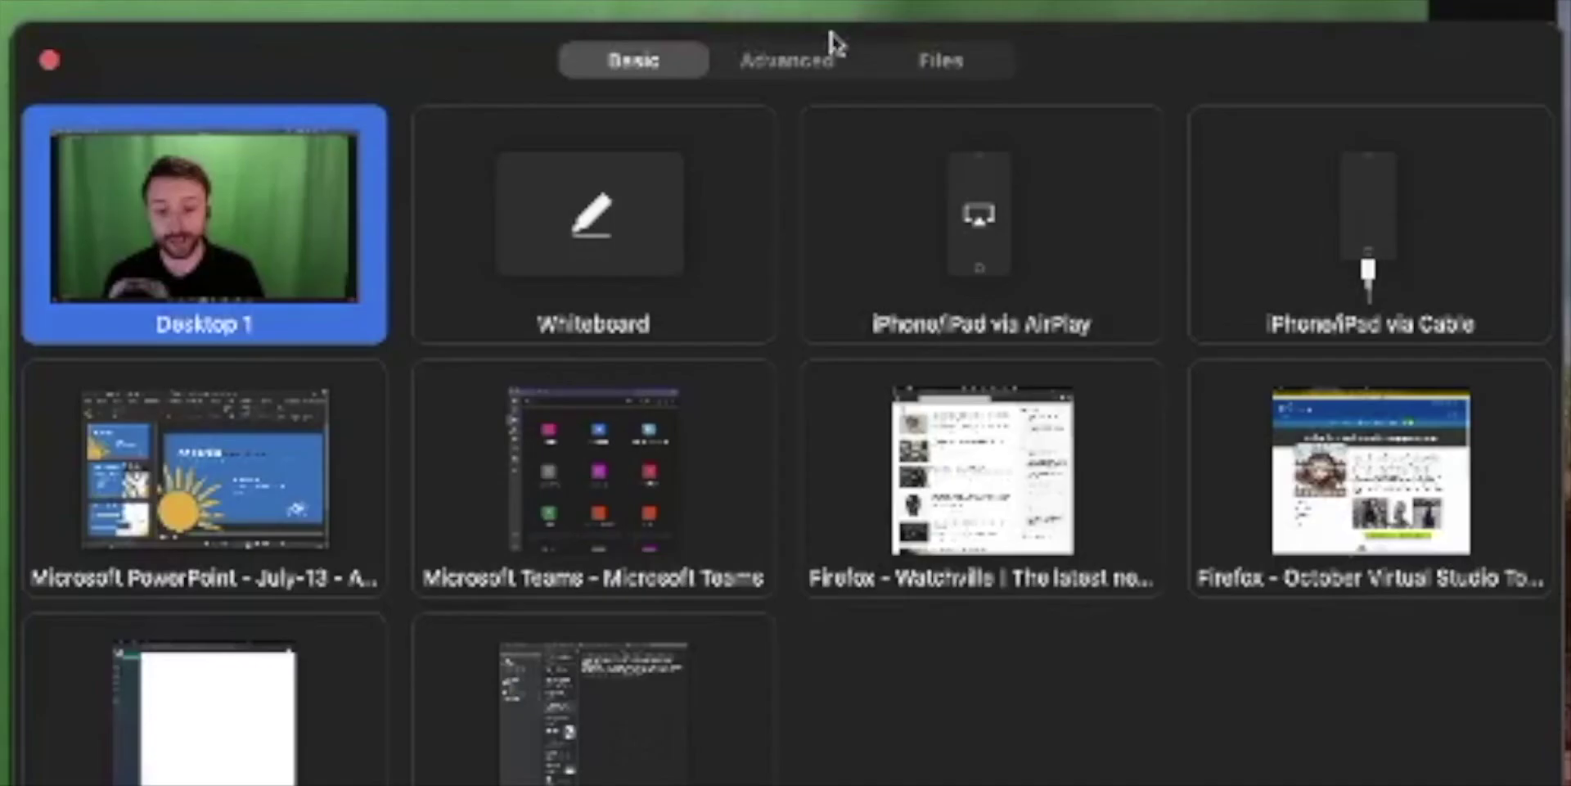
click(831, 61)
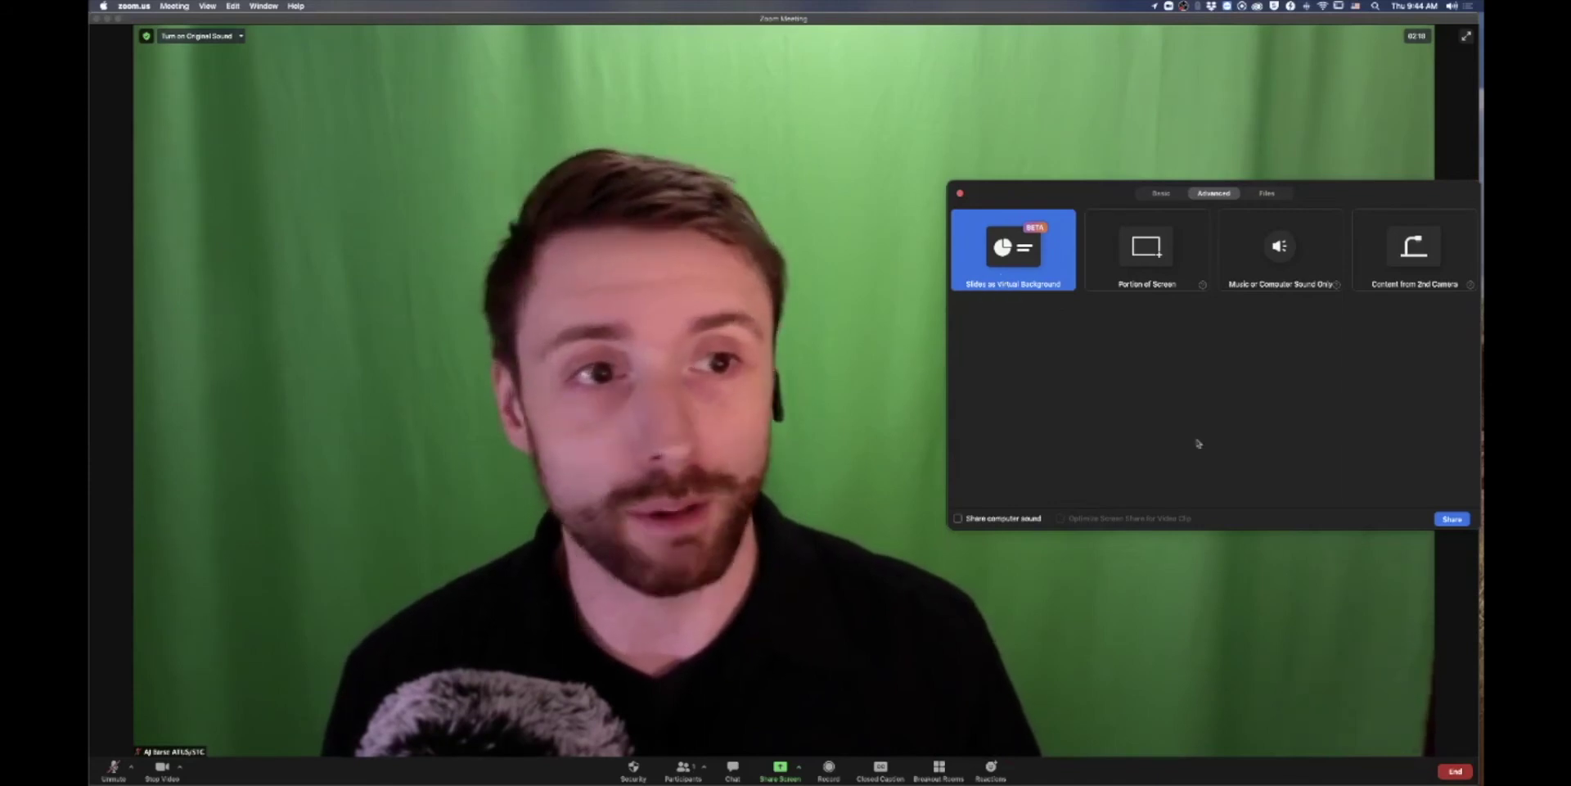
click(1450, 520)
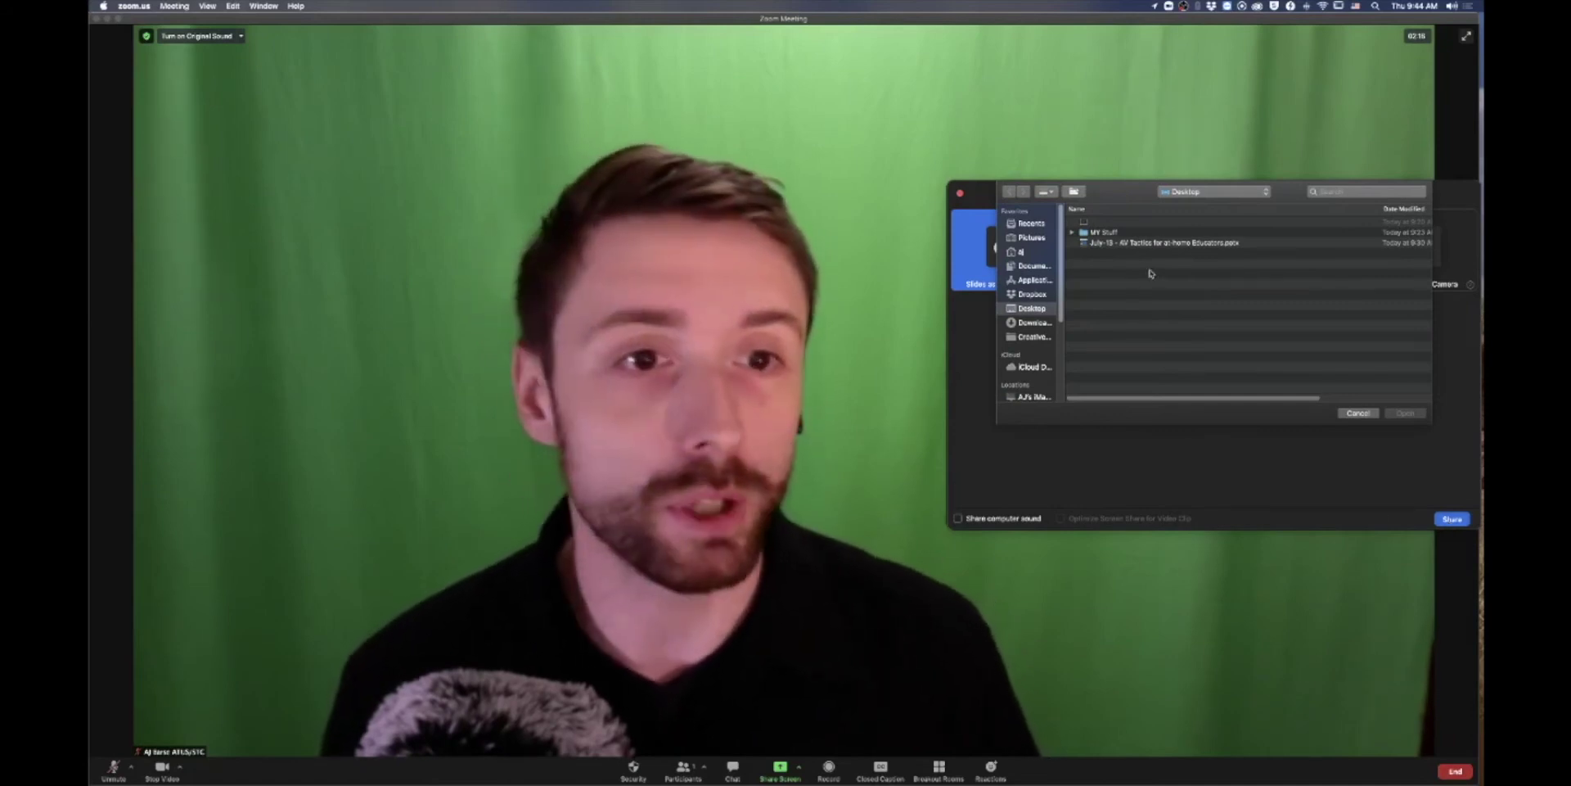
- Pick the July-13 AV Tactics .pptx on the Desktop as the slide background
click(1146, 243)
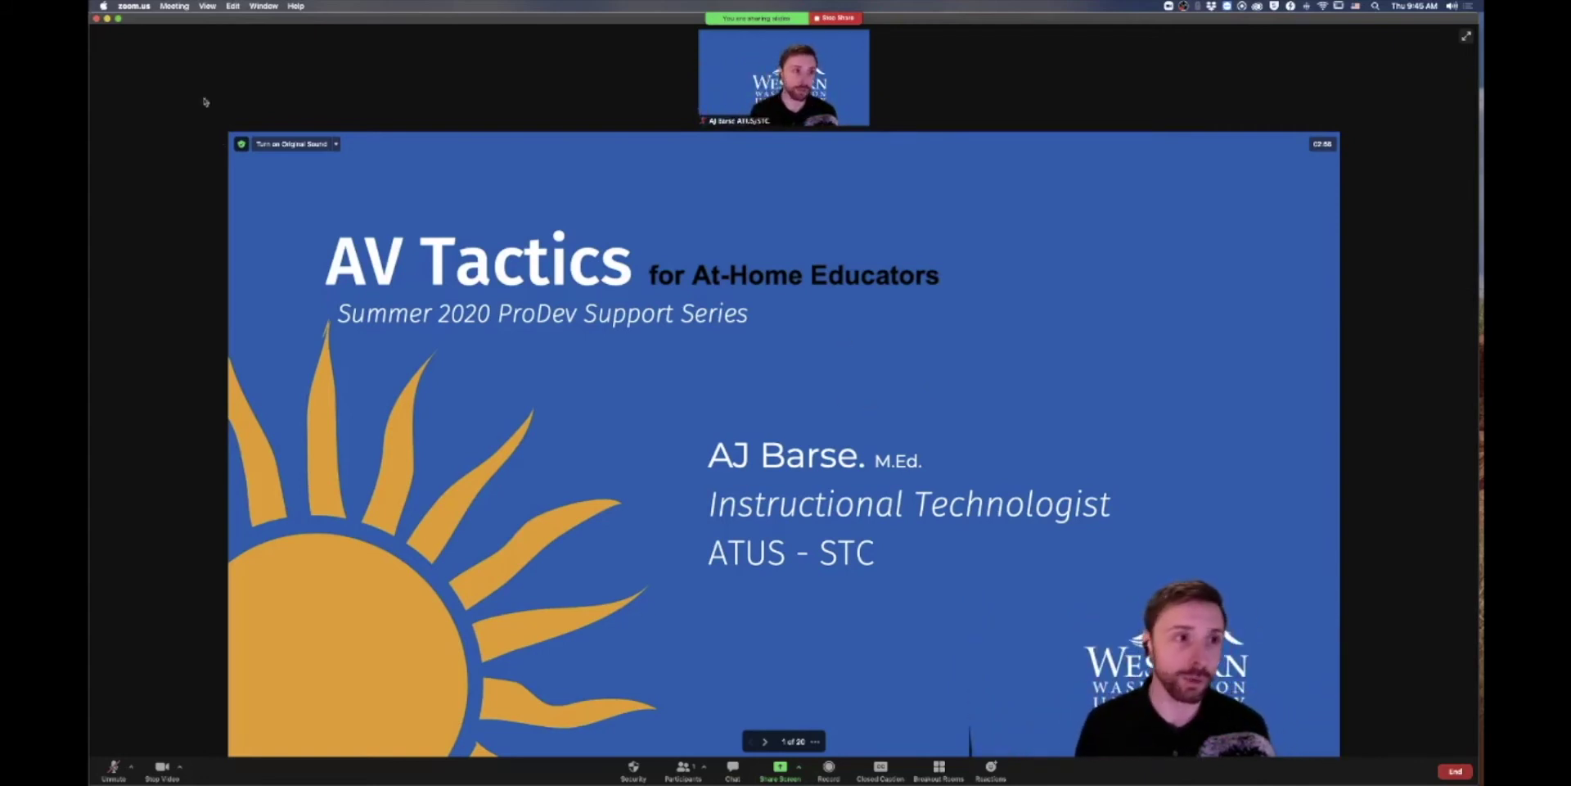
- Open Zoom's Settings on the Background & Filters page
click(144, 6)
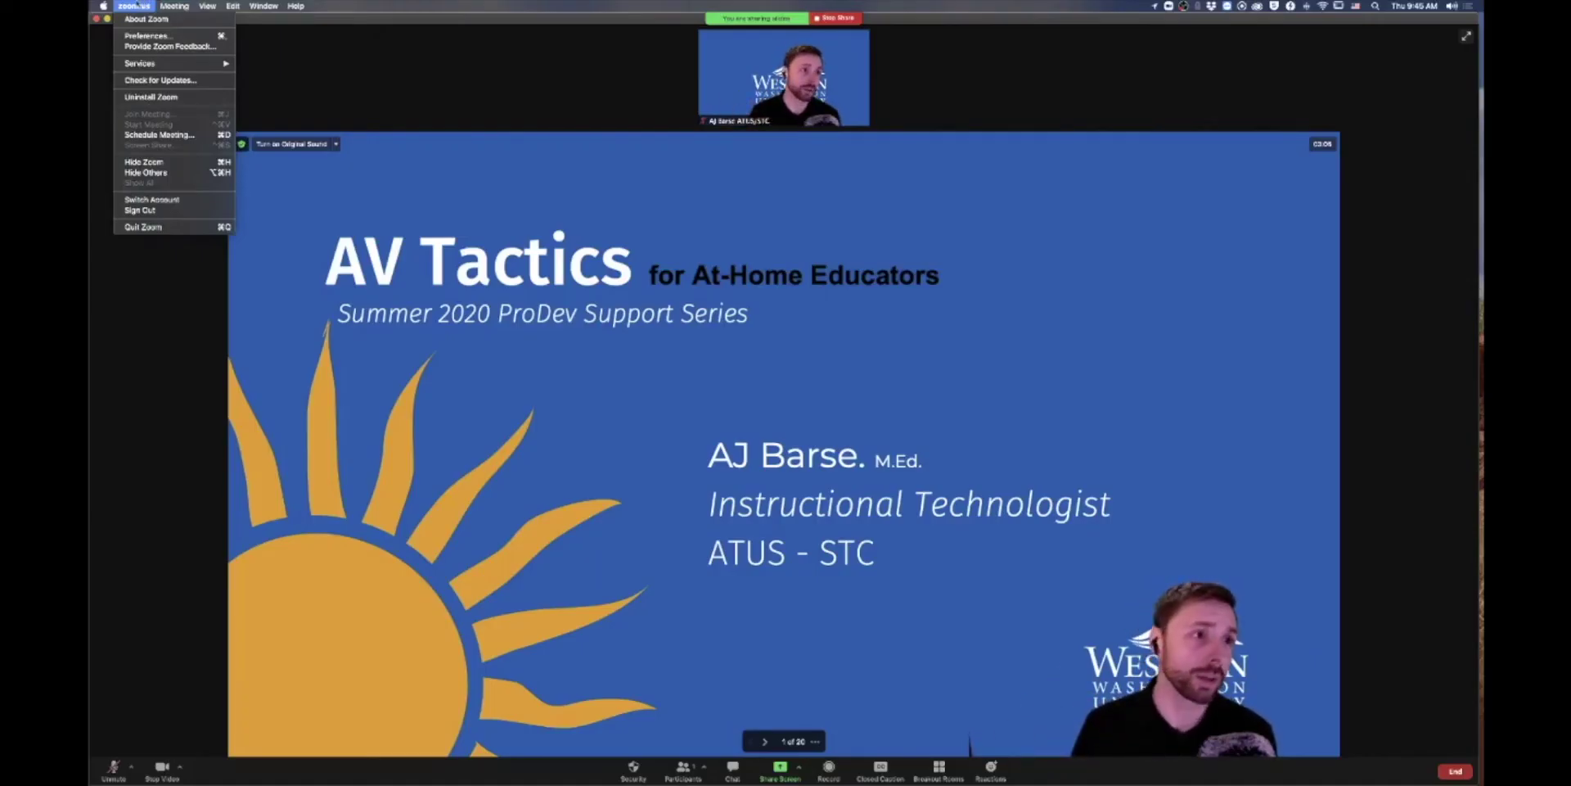
click(147, 36)
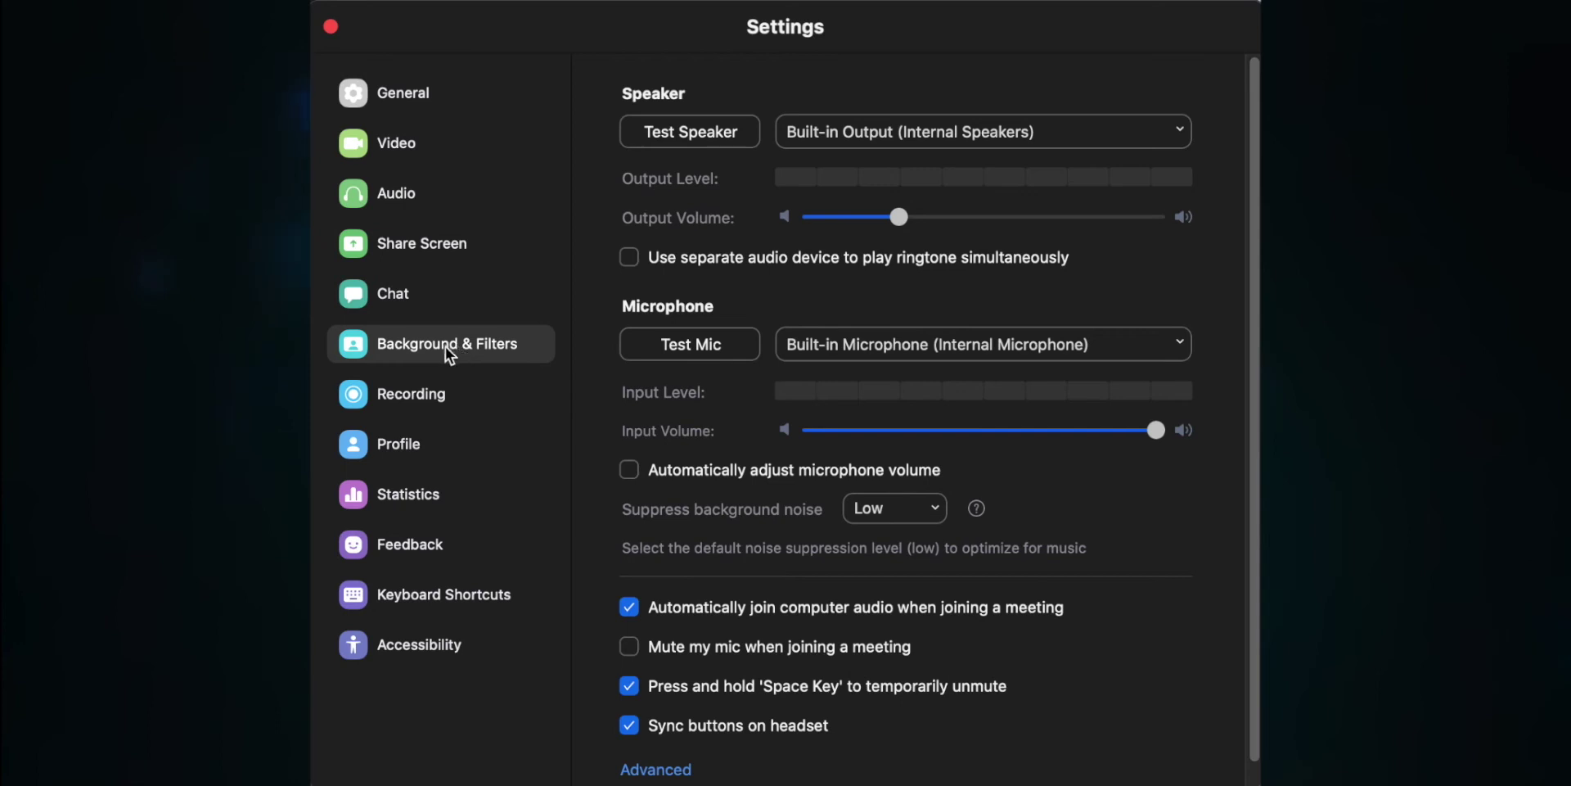
click(452, 346)
- Toggle the 'I have a green screen' option on, then off again
click(627, 747)
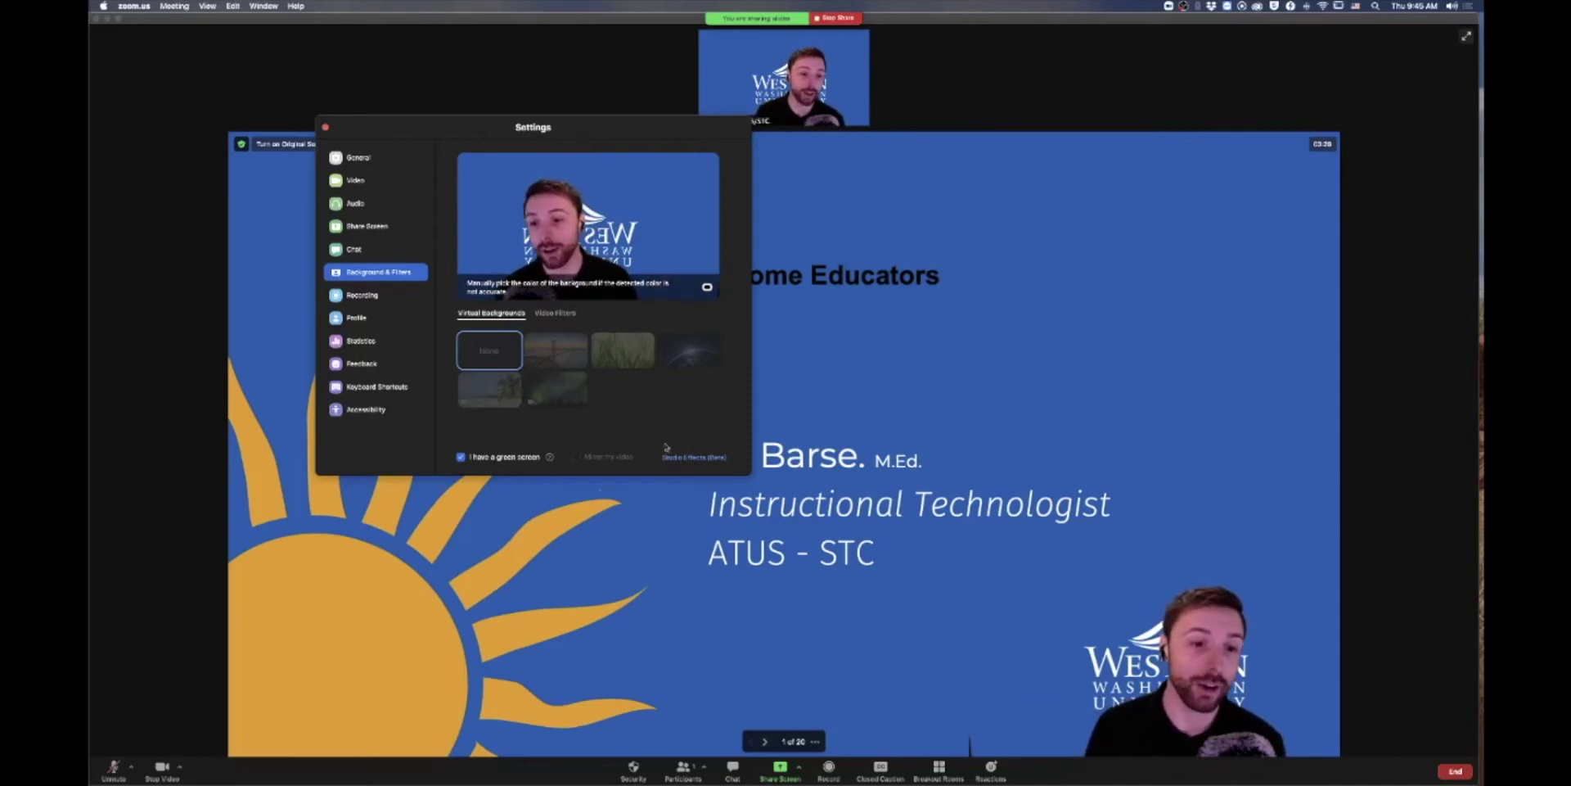
mouse_move(549, 455)
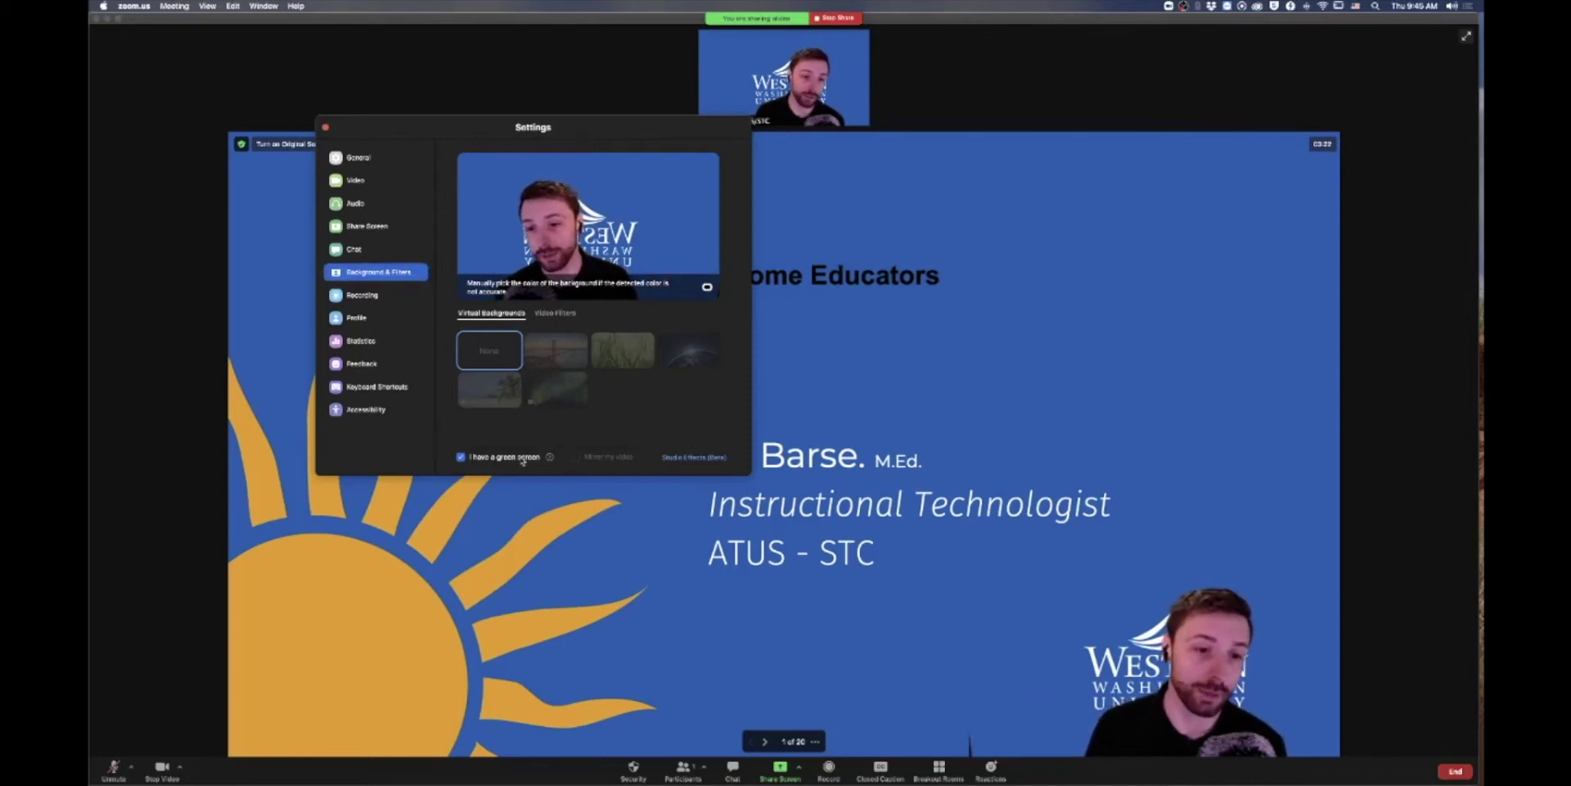
click(461, 456)
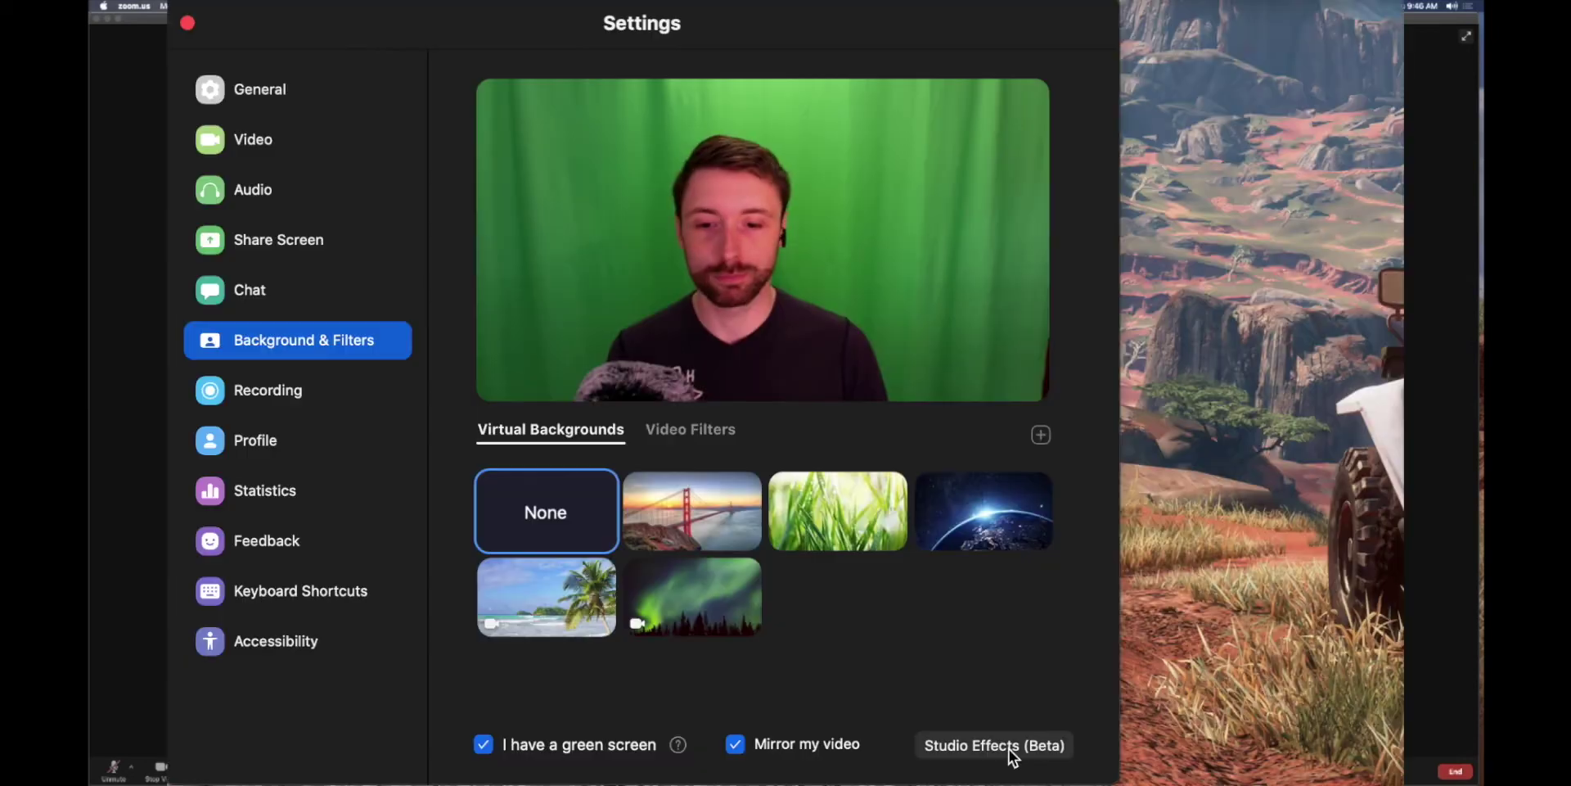
- Try the Soft Arch eyebrows and a moustache style in Studio Effects
click(1000, 753)
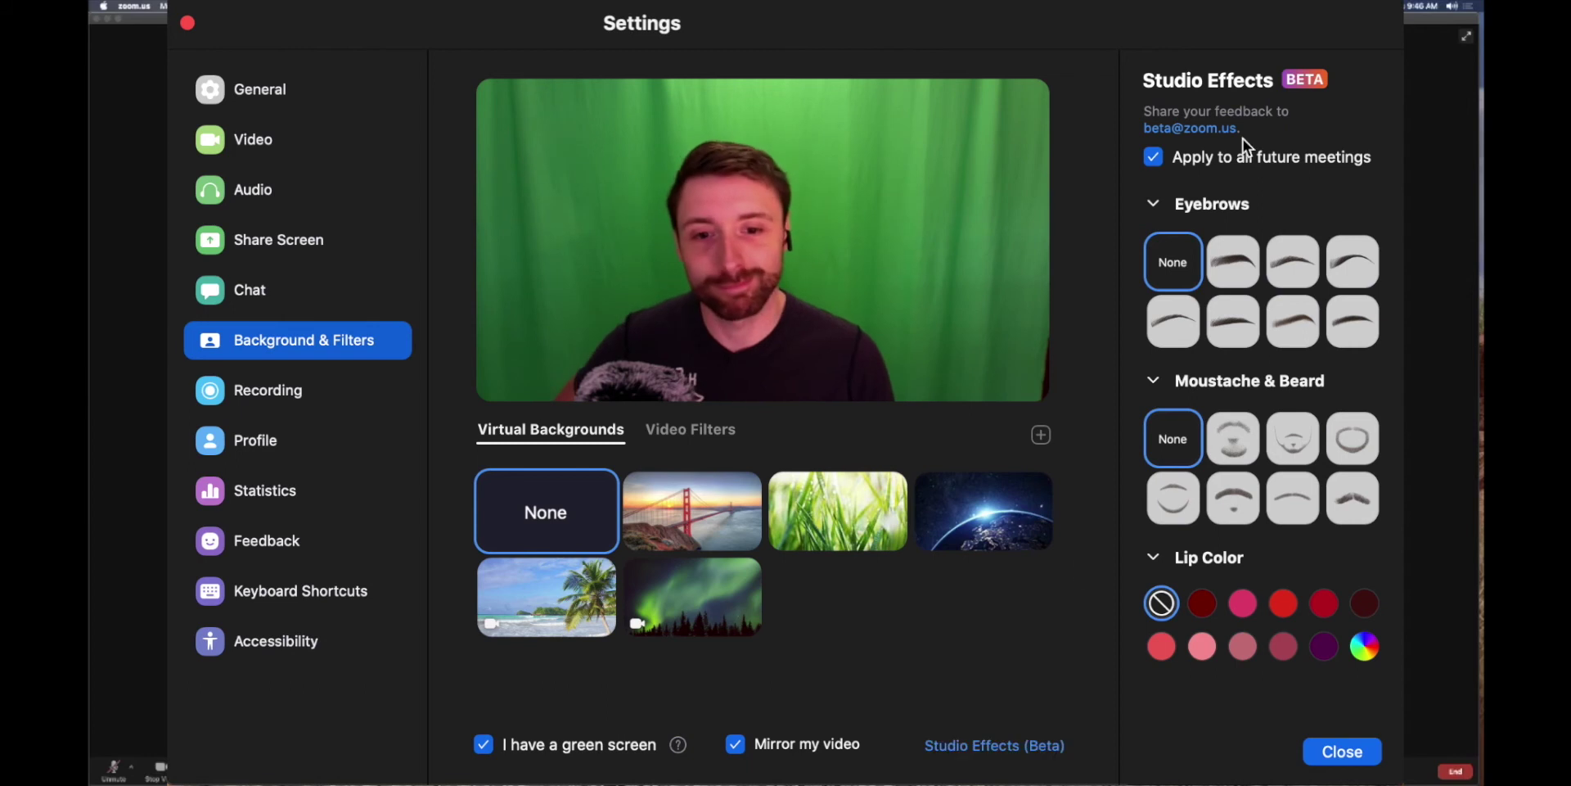
click(1230, 263)
click(1249, 561)
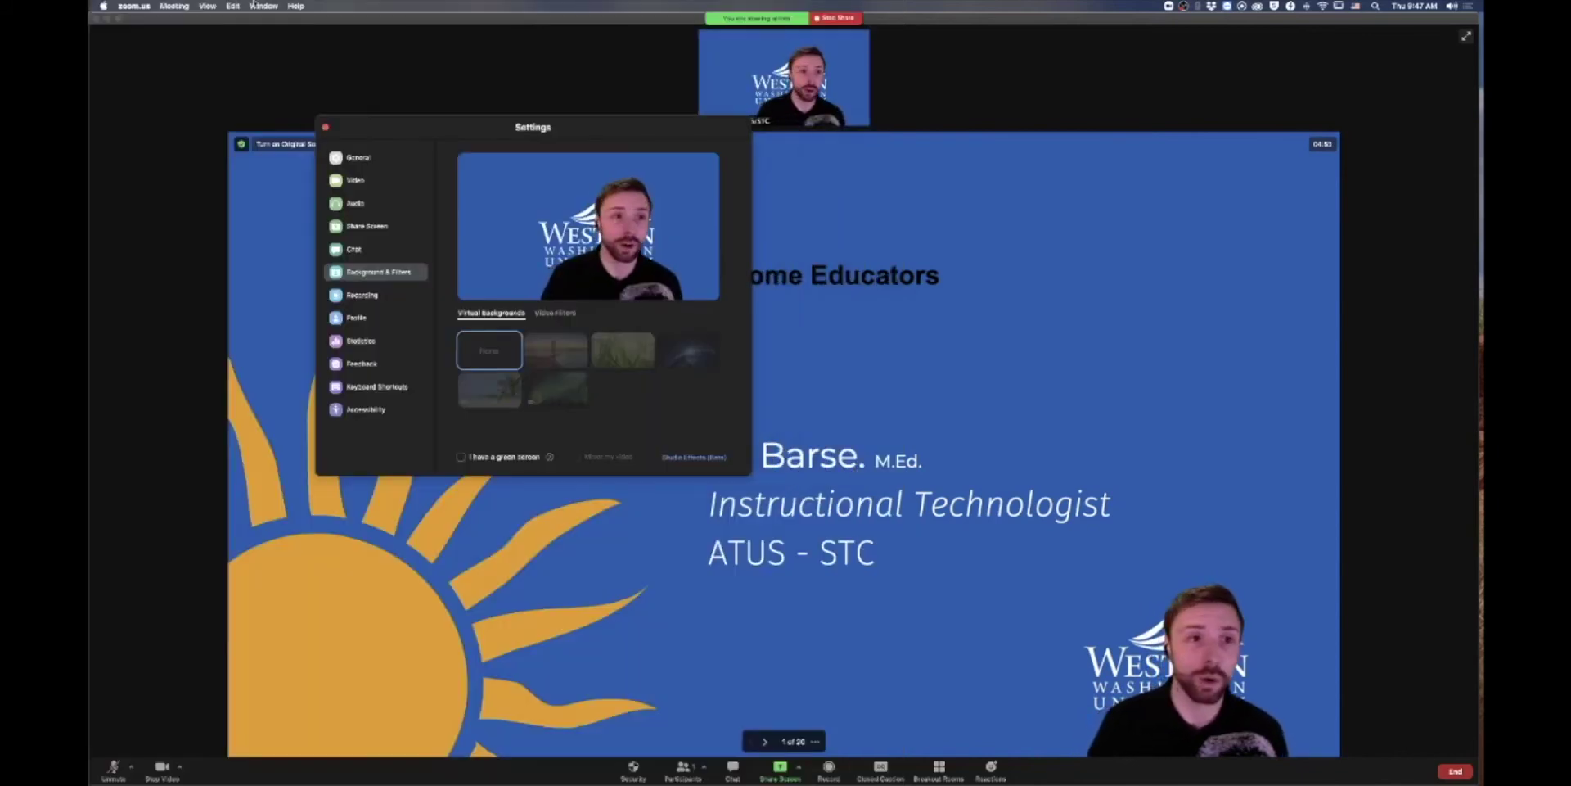
click(326, 128)
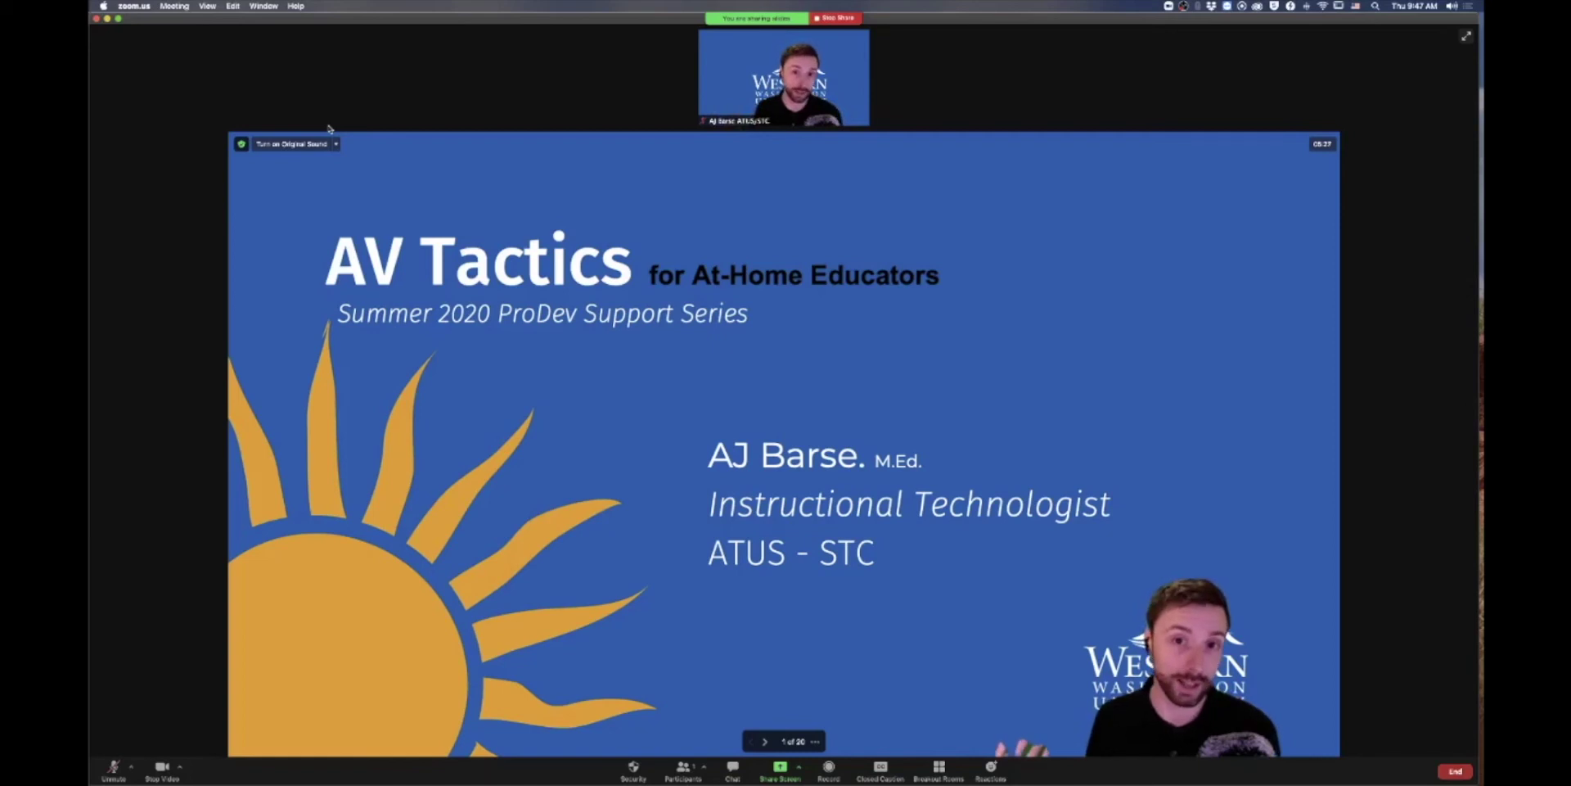
click(829, 769)
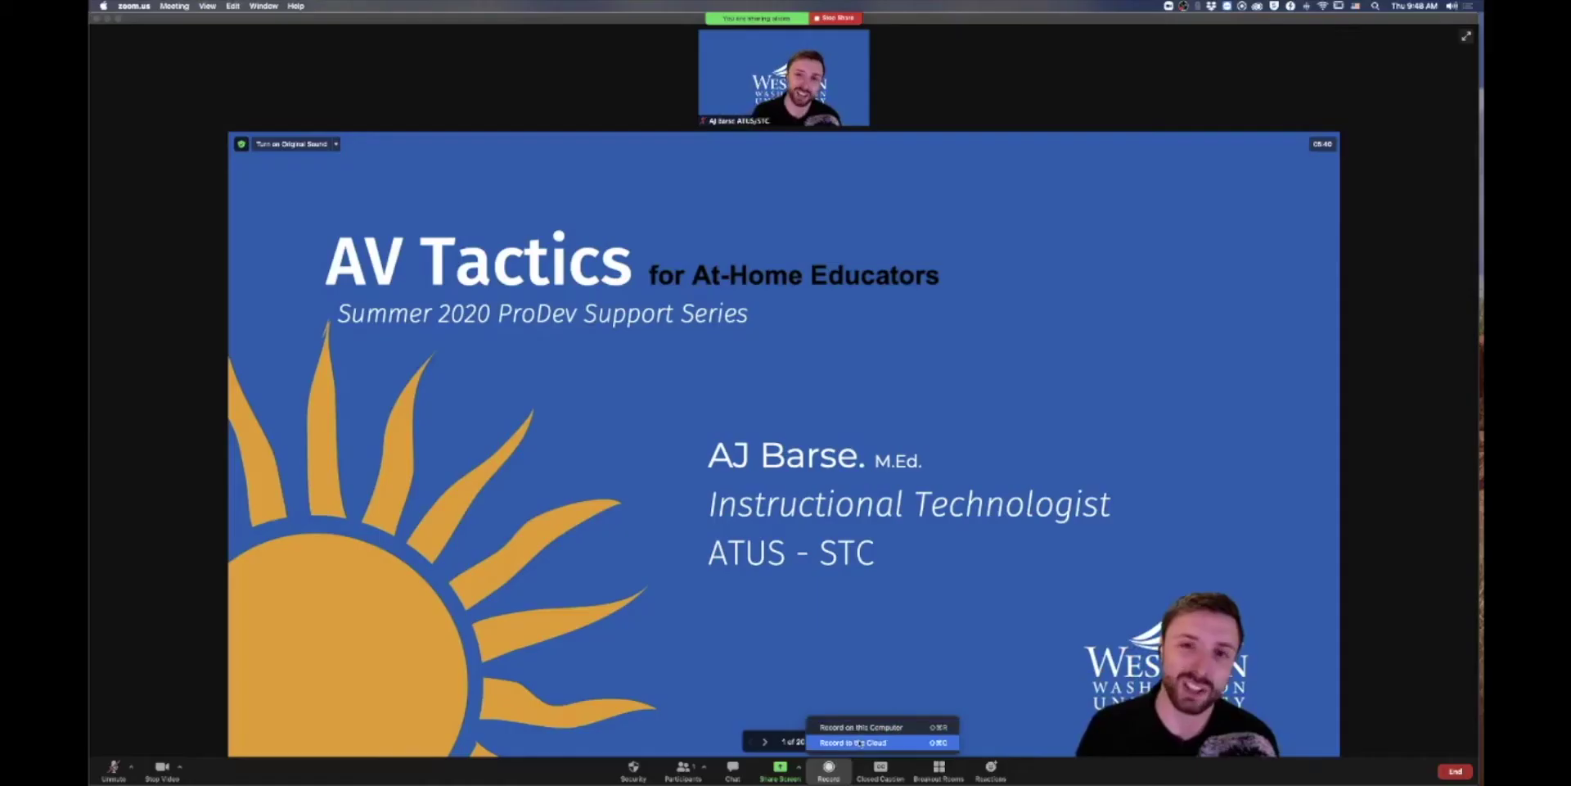
- Record to this computer, advance to slide 2 'Presentation Overview', then pause recording
click(860, 728)
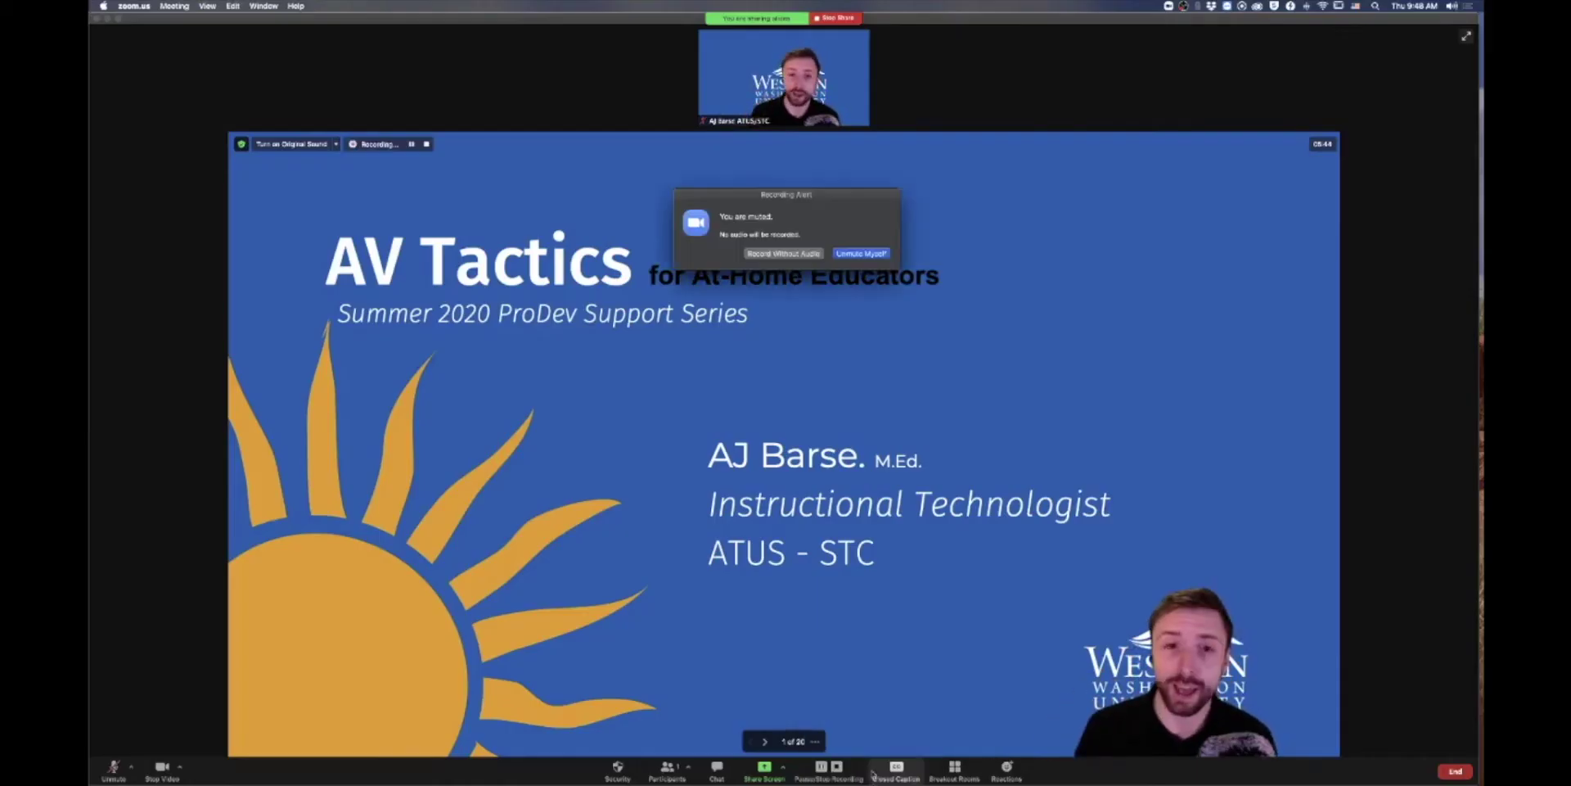
click(798, 278)
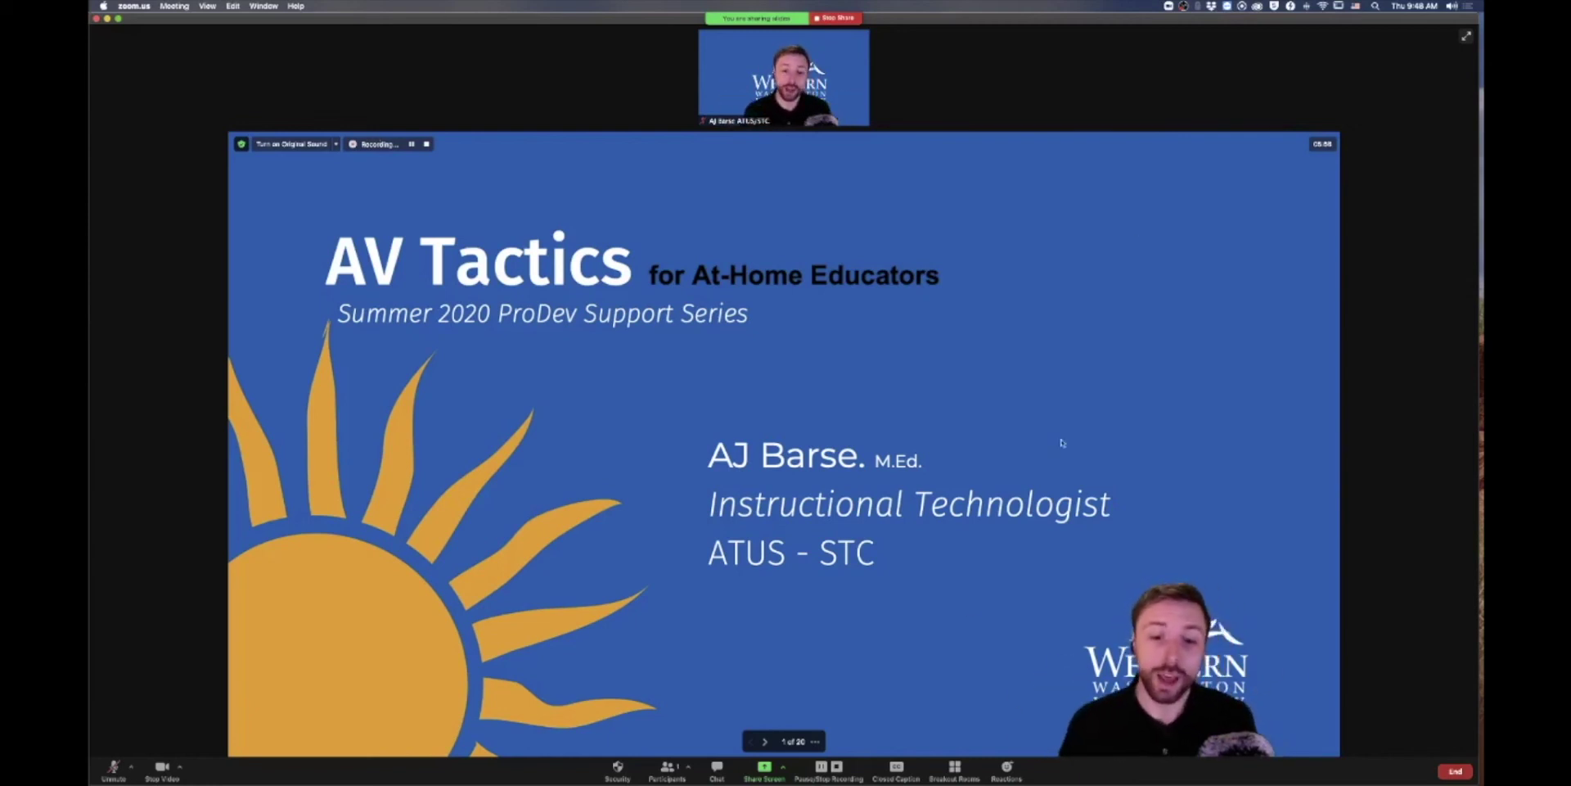
click(767, 742)
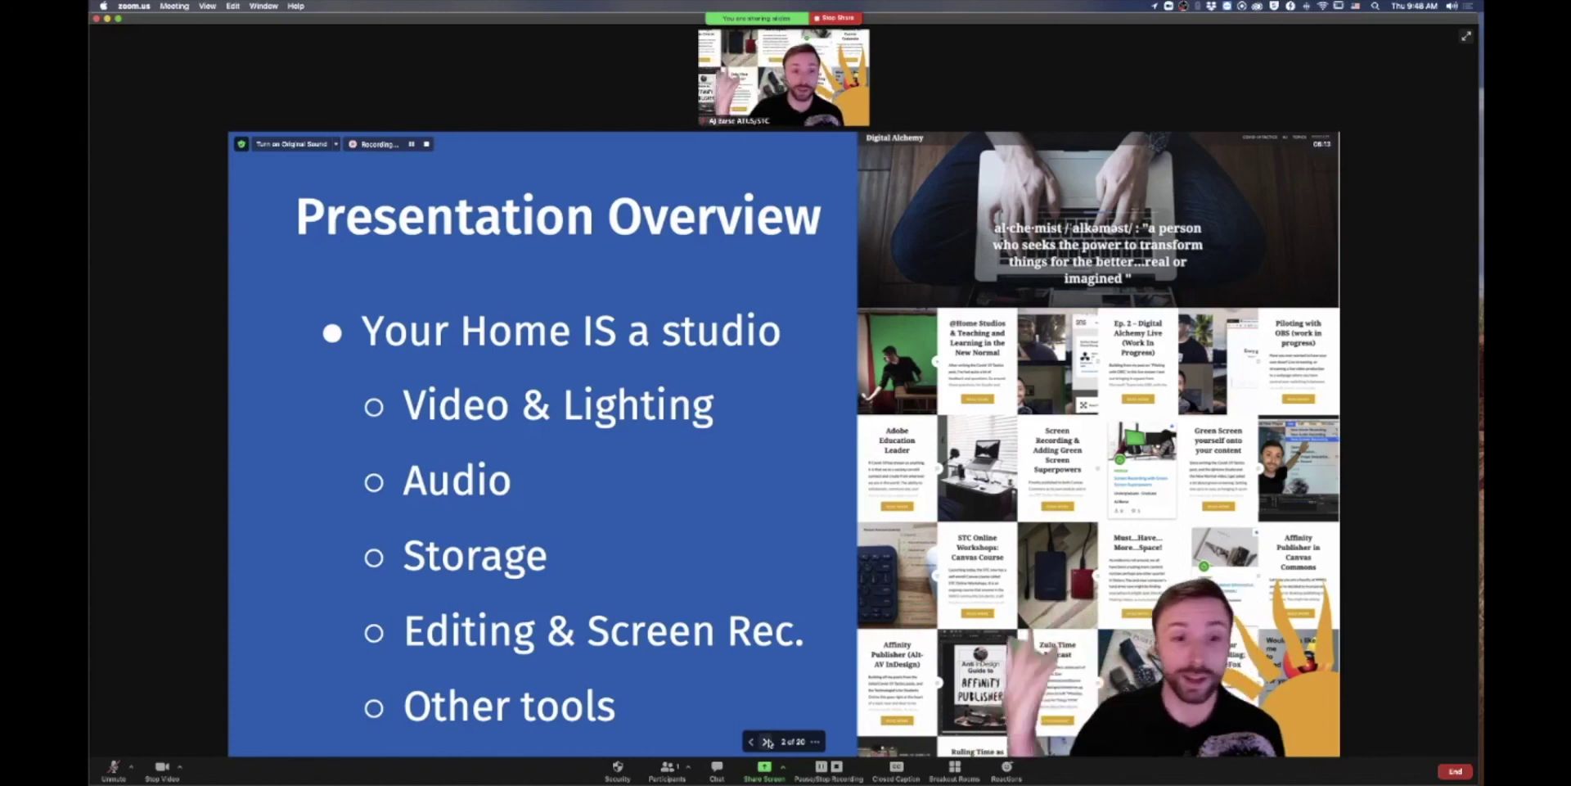
click(412, 144)
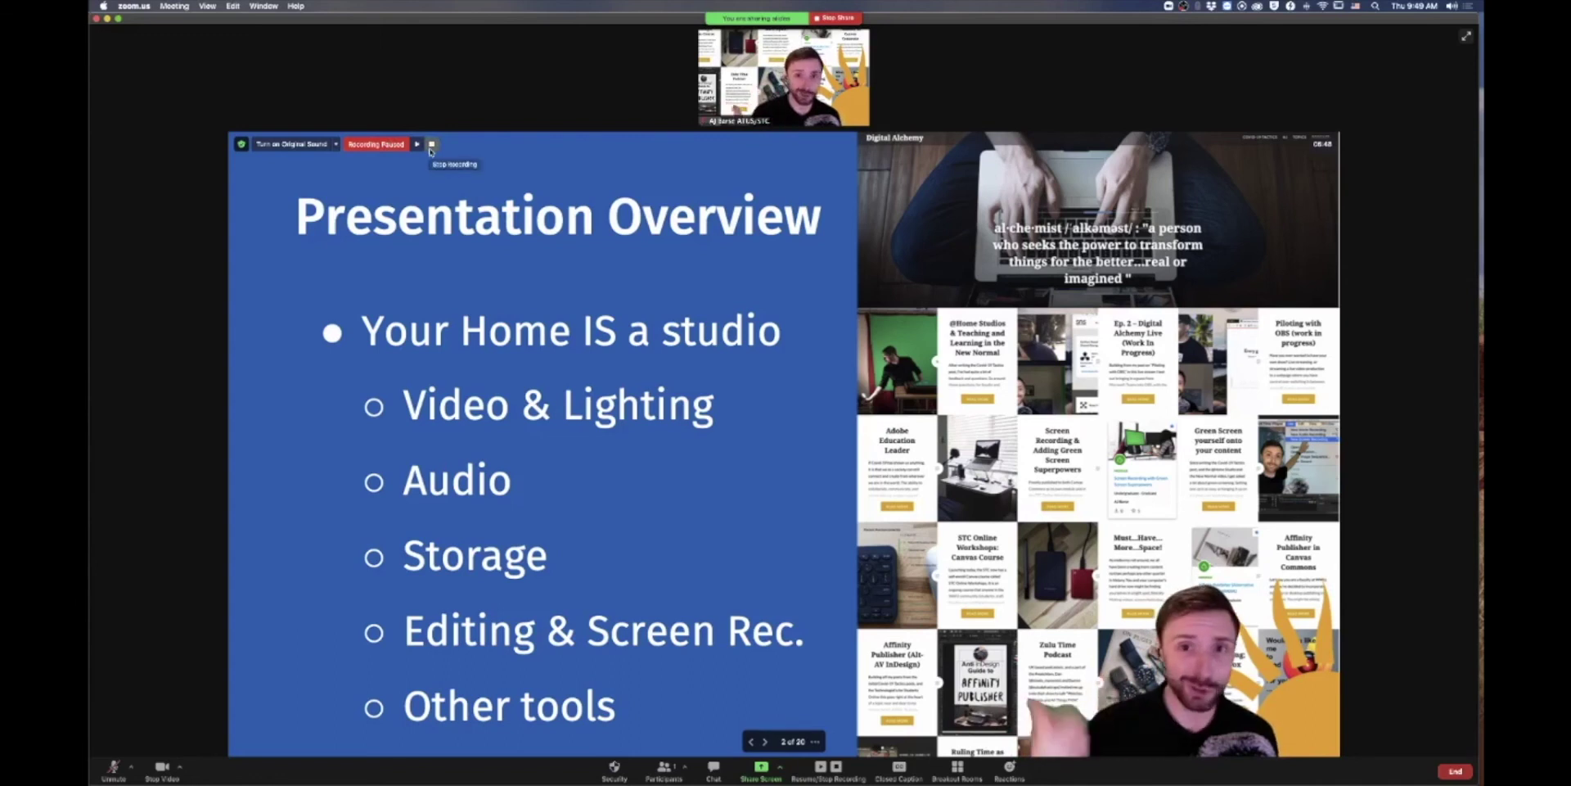
- Resume the paused local recording and then stop it
click(821, 768)
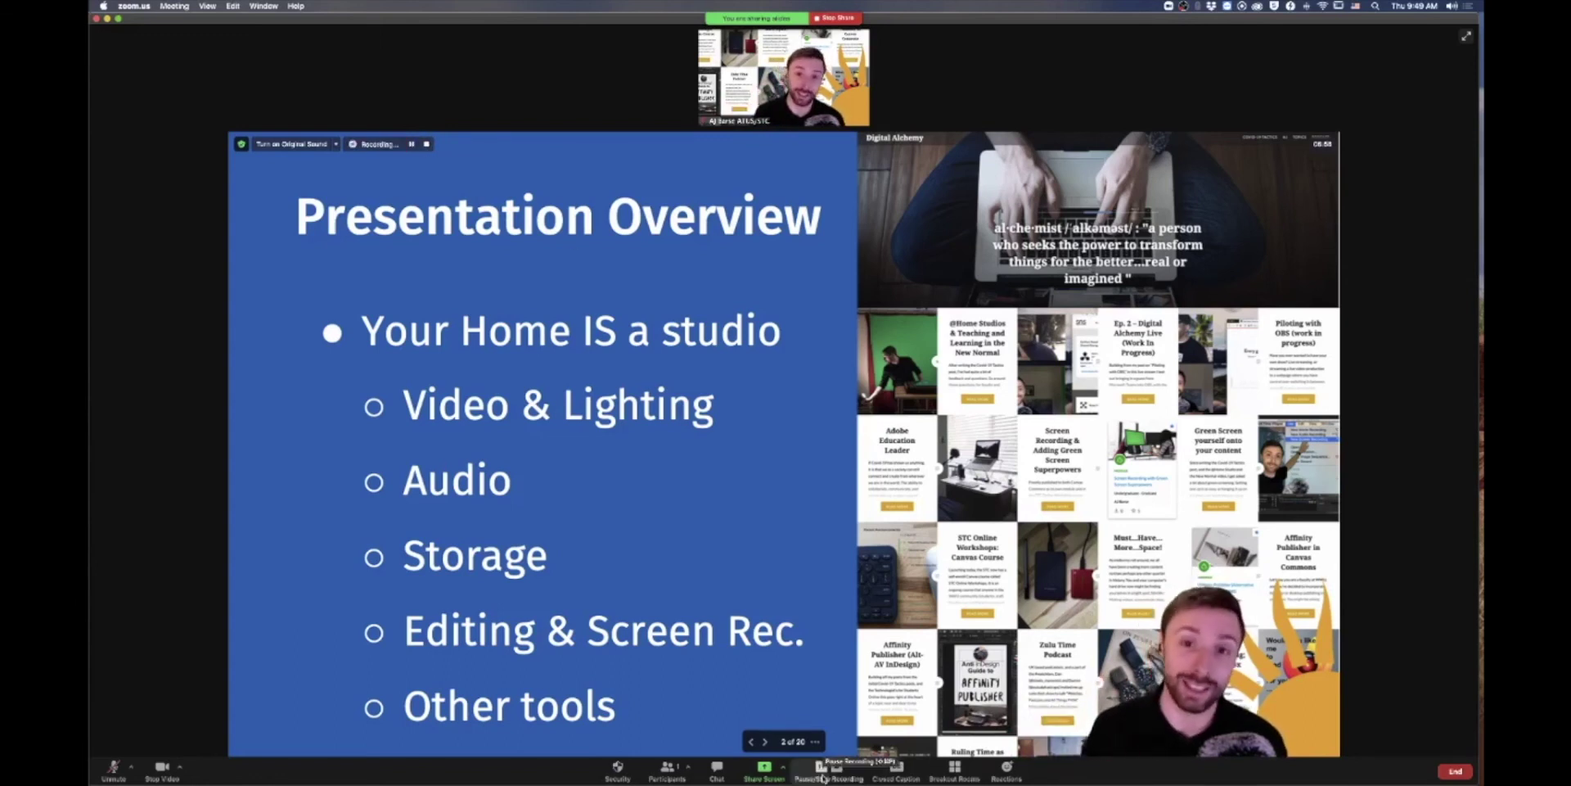
click(835, 773)
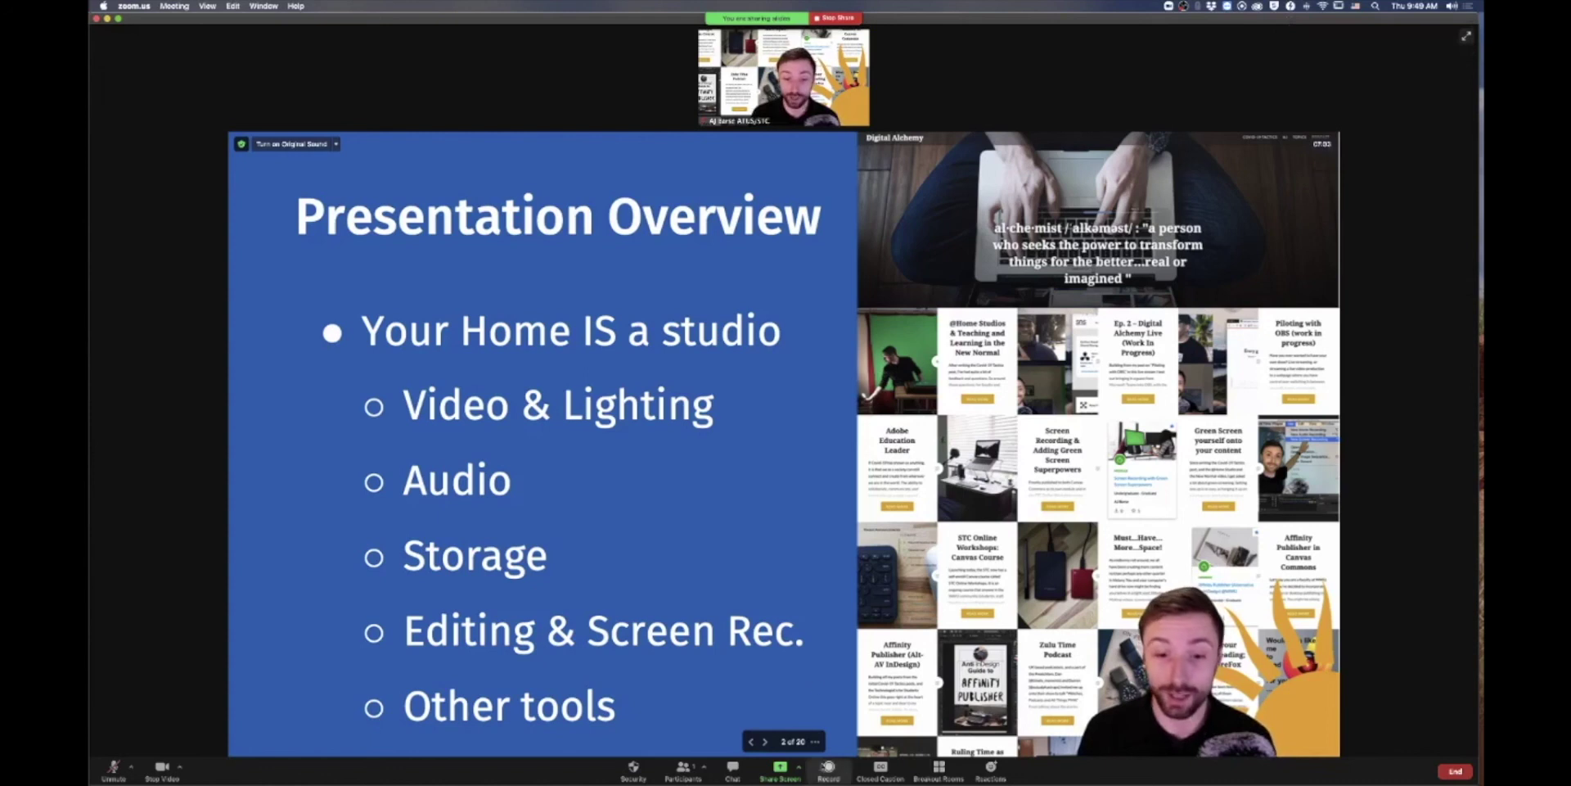
- End the meeting for all participants
click(1455, 771)
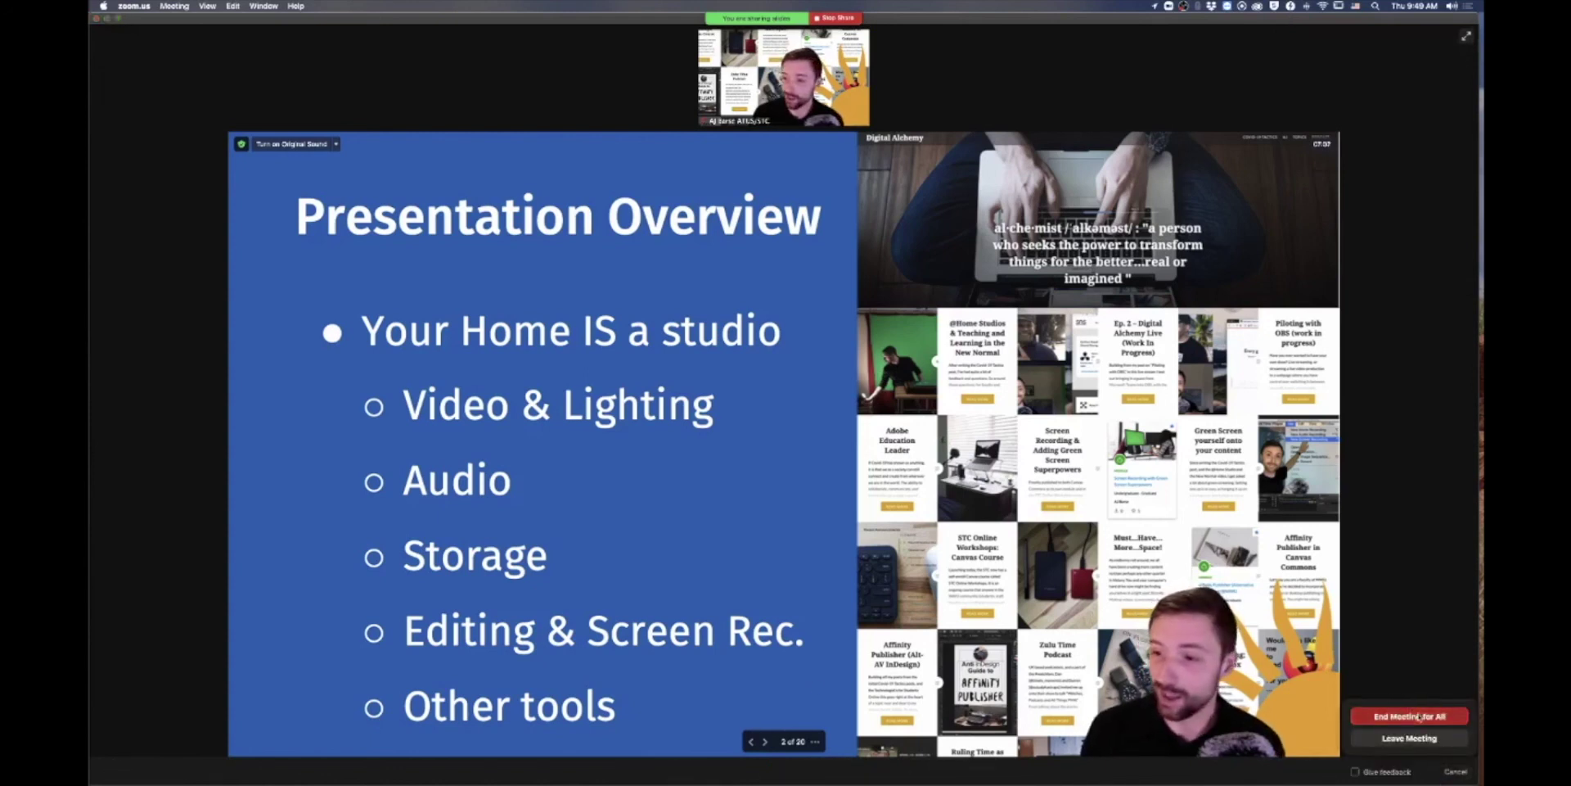
click(1391, 716)
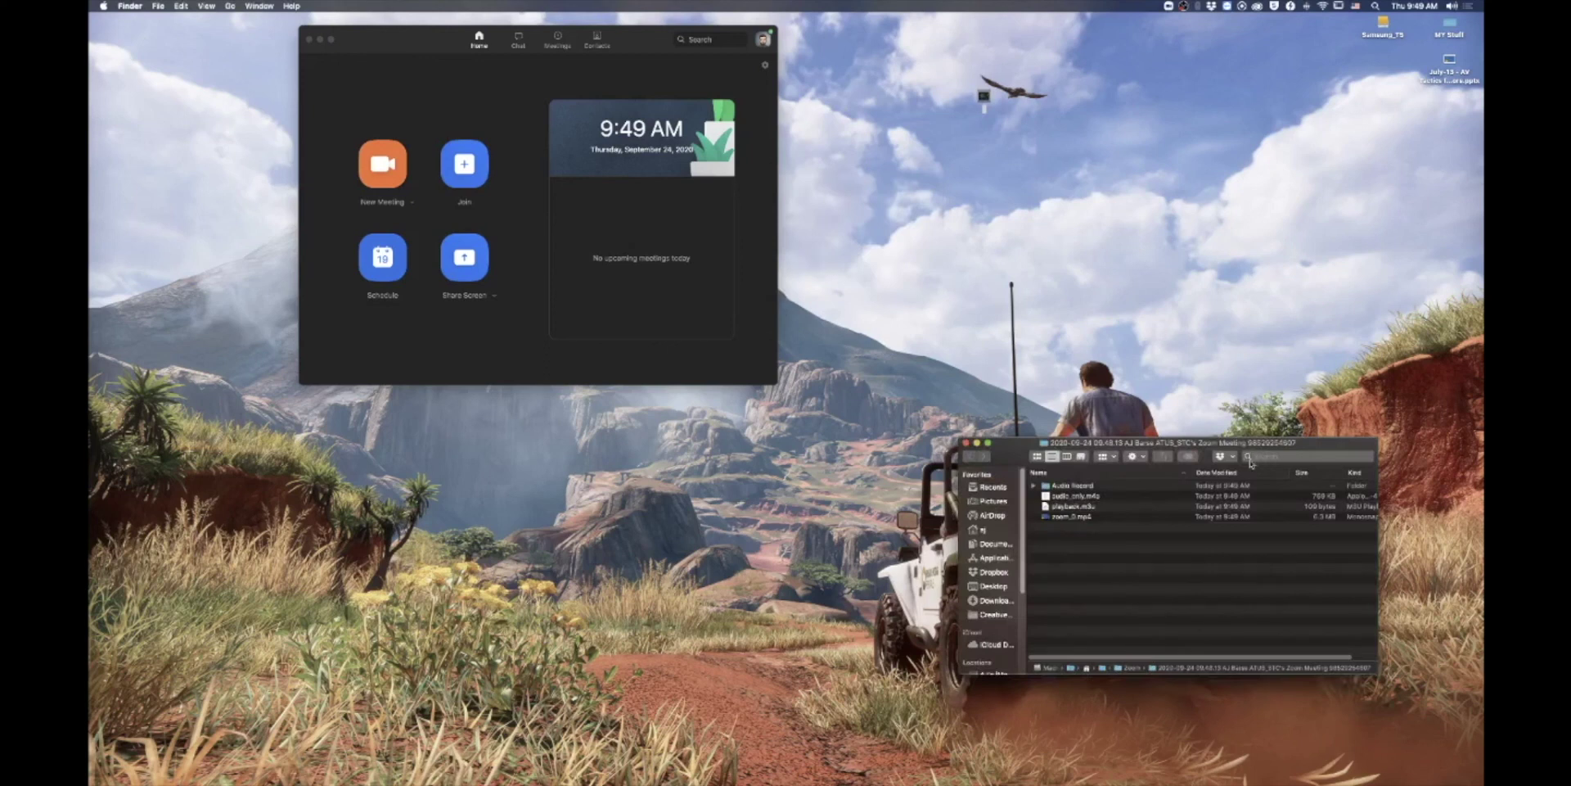
- Preview the recorded zoom_0.mp4 in Quick Look, close it, and return to Zoom's Background & Filters settings
drag(1023, 450, 718, 256)
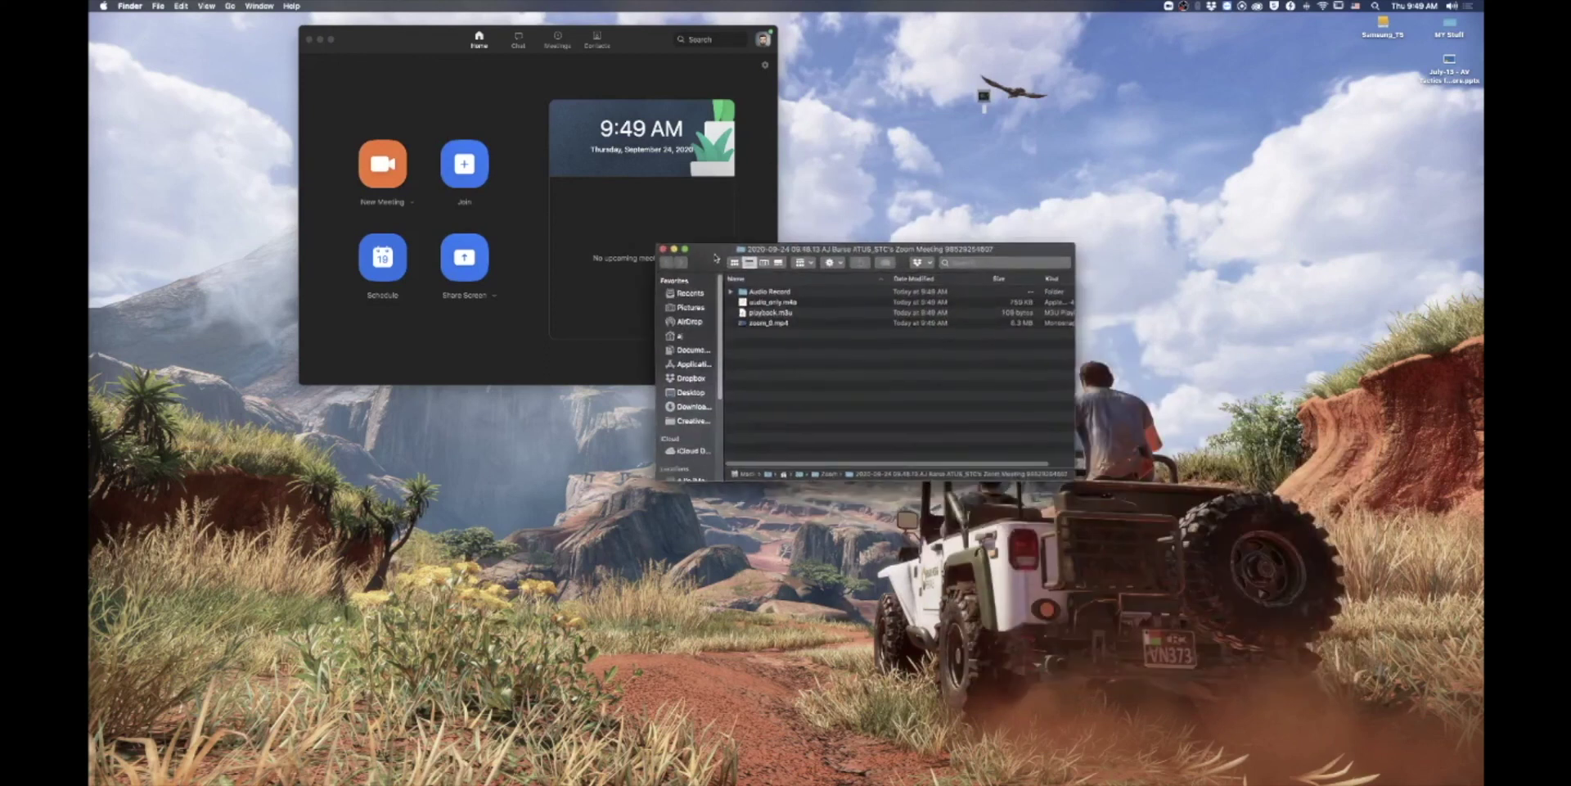
click(770, 324)
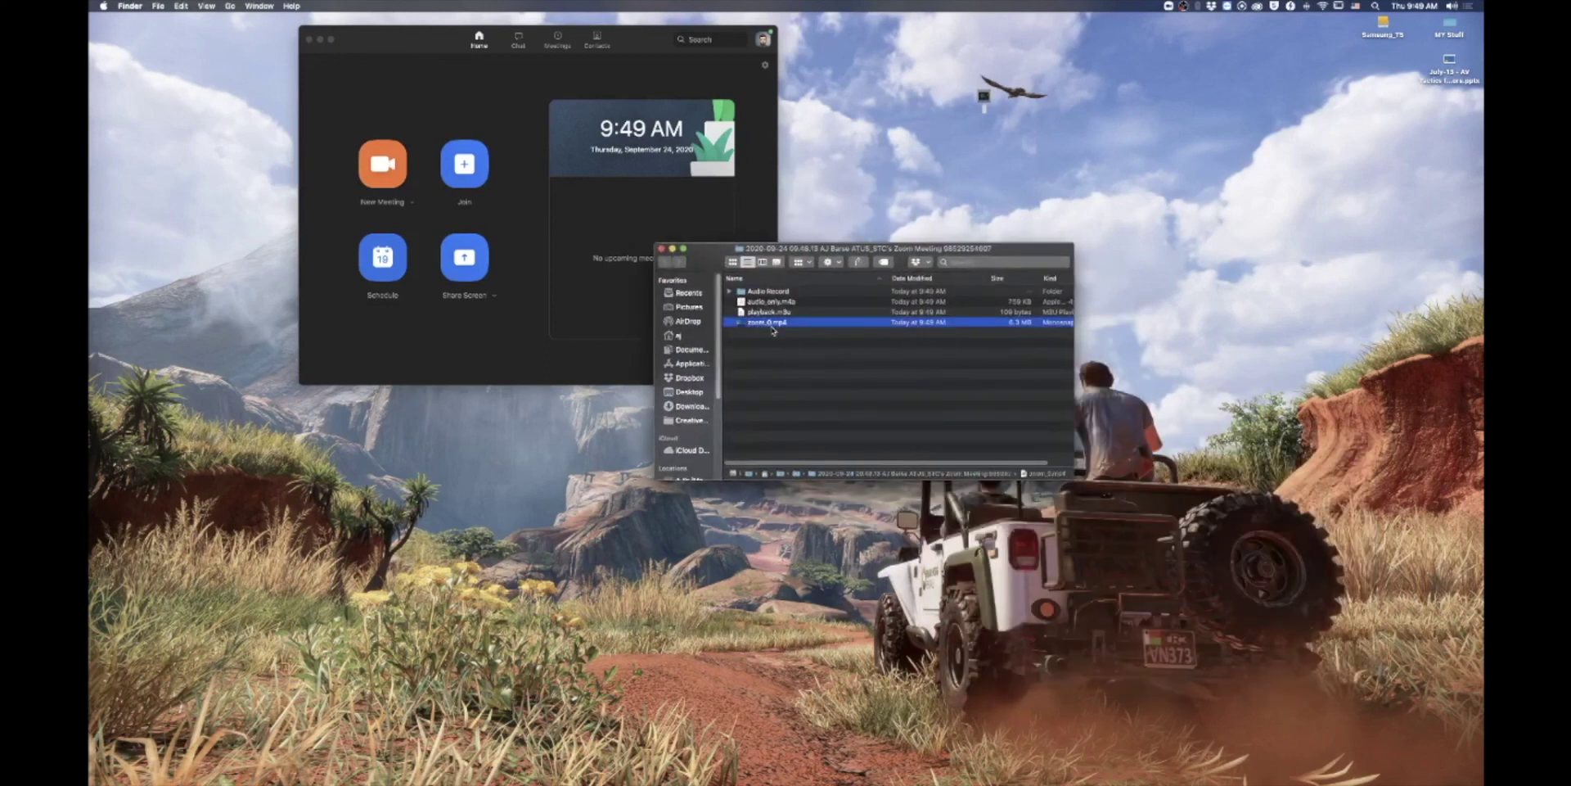
key(space)
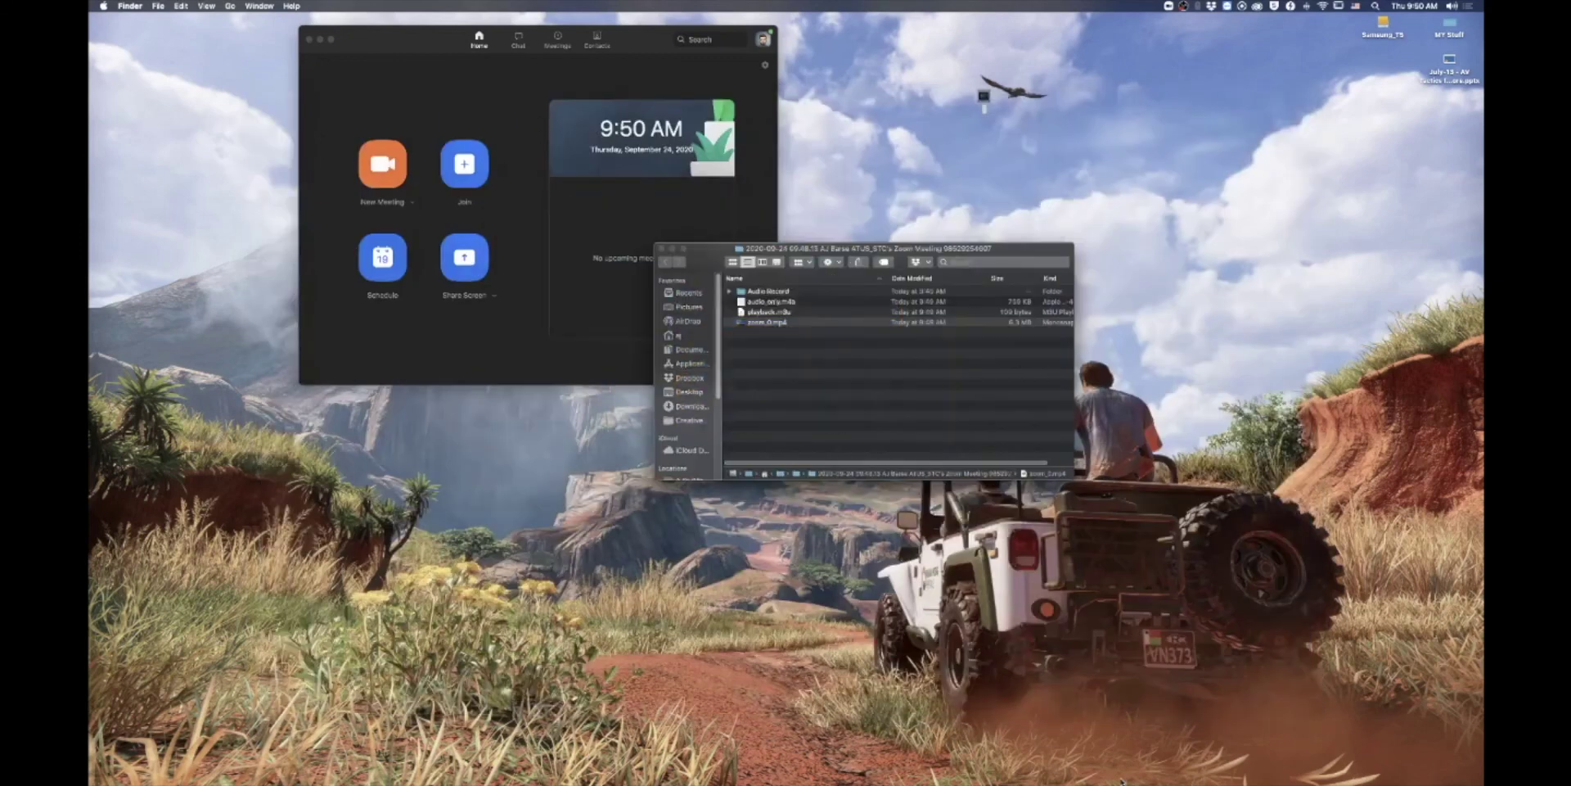
key(space)
click(524, 360)
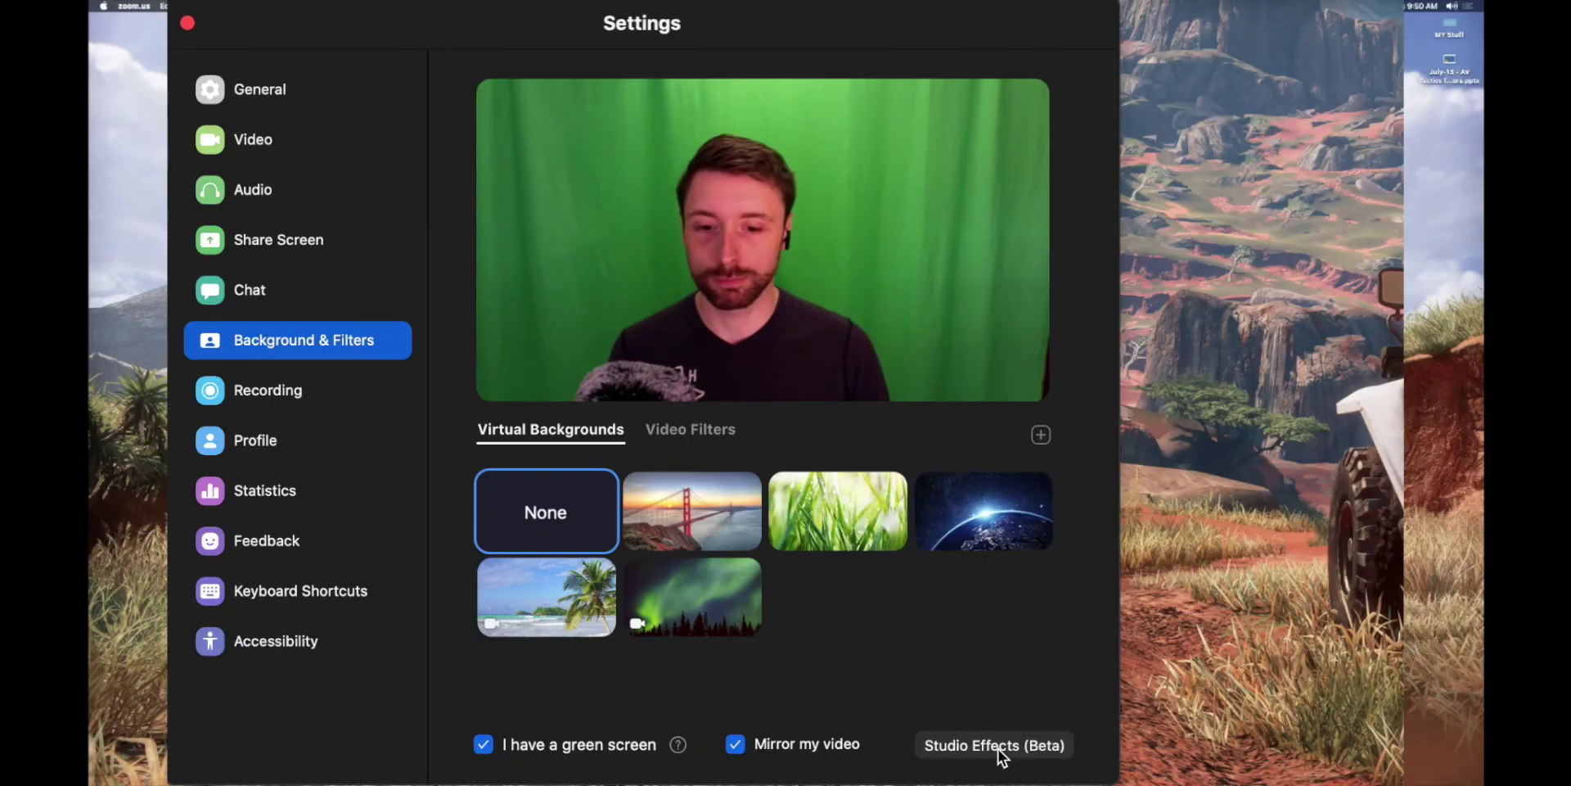
- Apply the Soft Arch eyebrow style from Studio Effects (Beta) to the camera preview
click(998, 752)
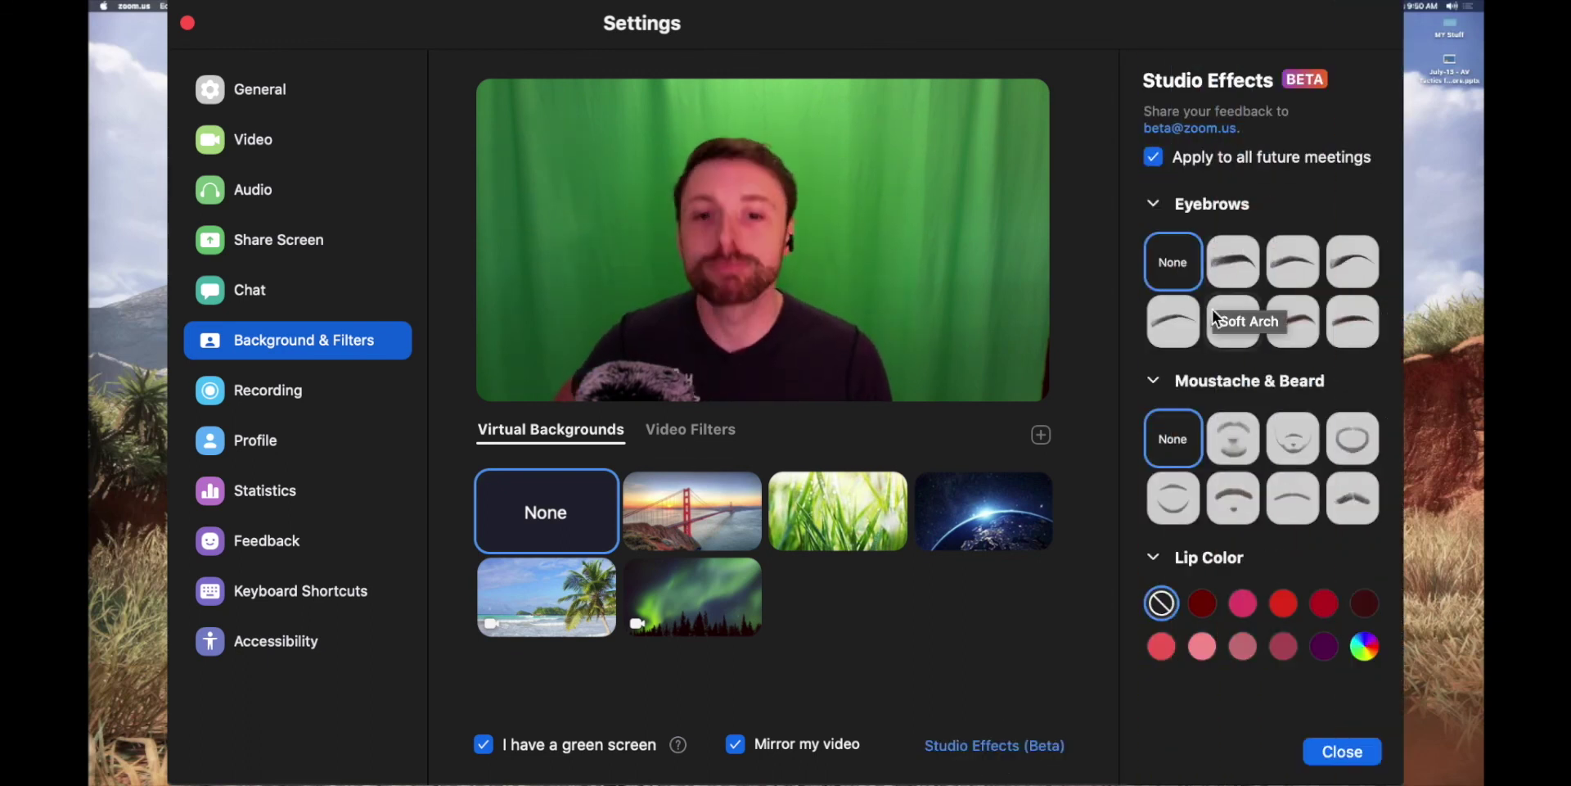
click(1234, 270)
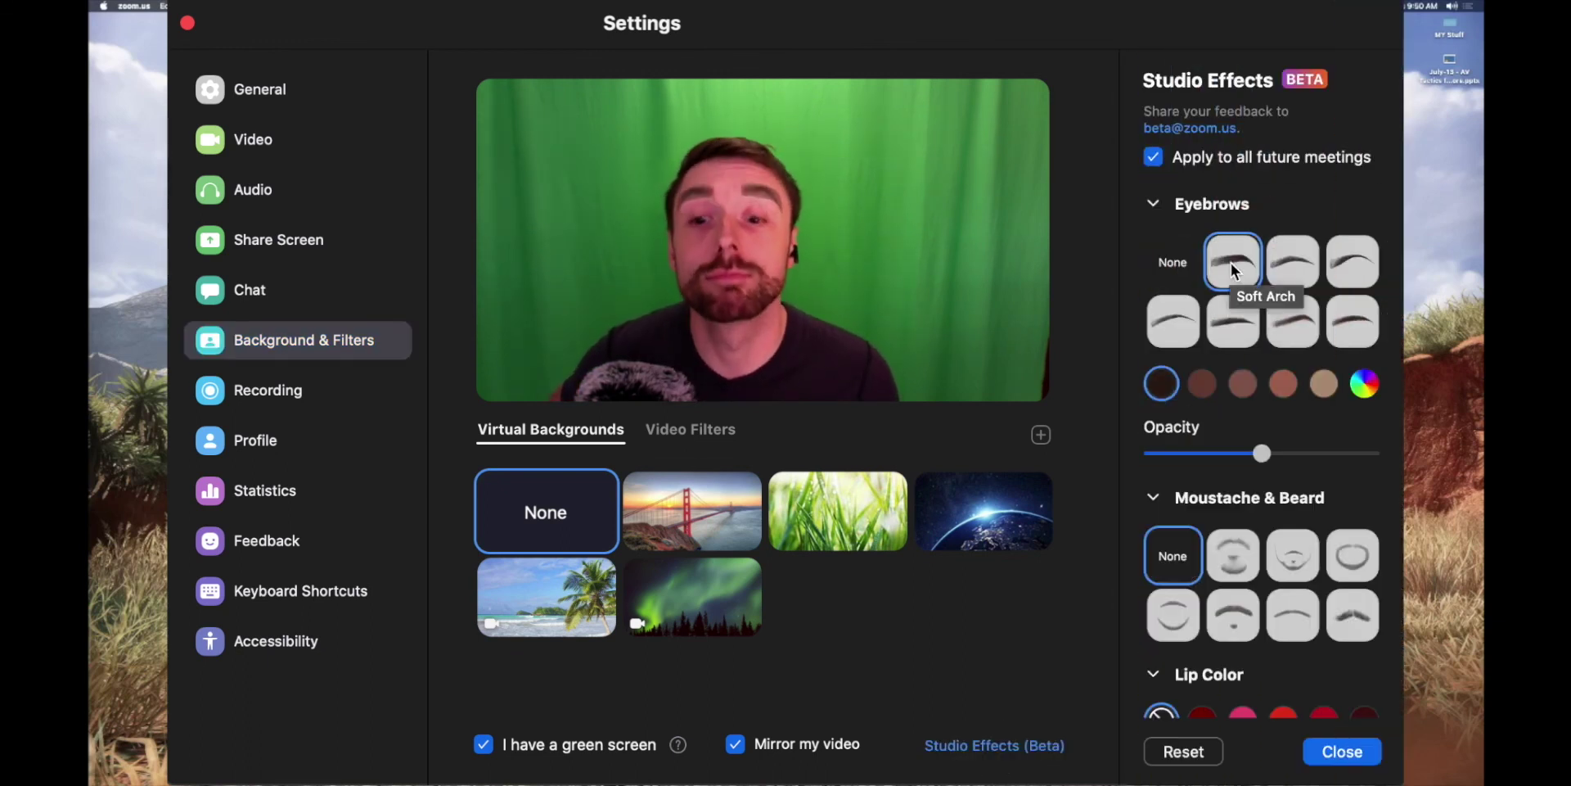